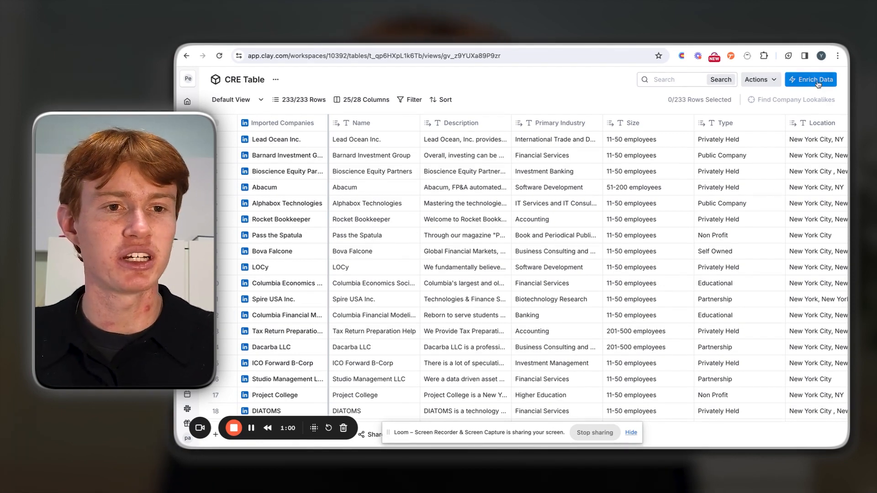
# - Browse the available enrichment column options for the CRE Table and close the list
pyautogui.click(815, 80)
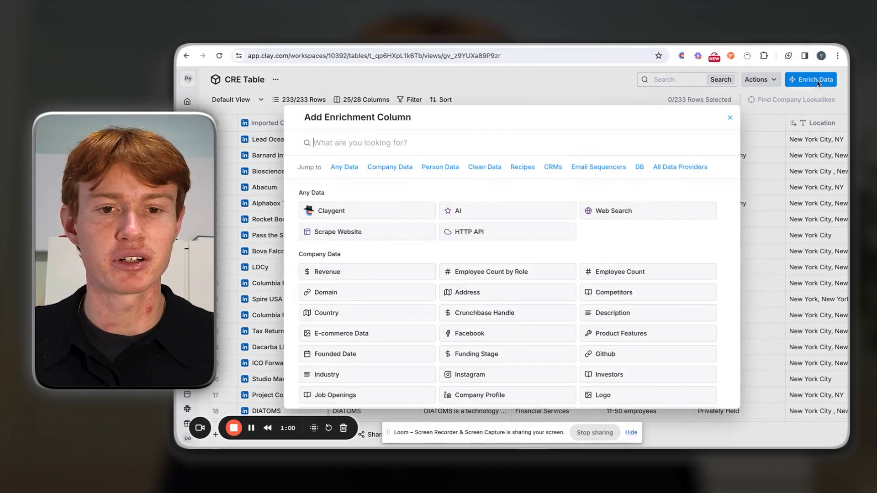
pyautogui.scroll(-10, 637, 265)
pyautogui.scroll(10, 637, 265)
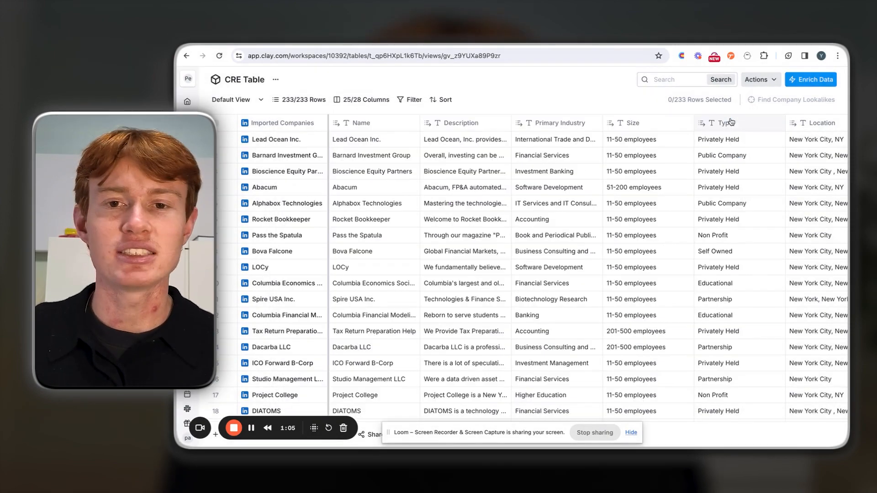
pyautogui.click(730, 119)
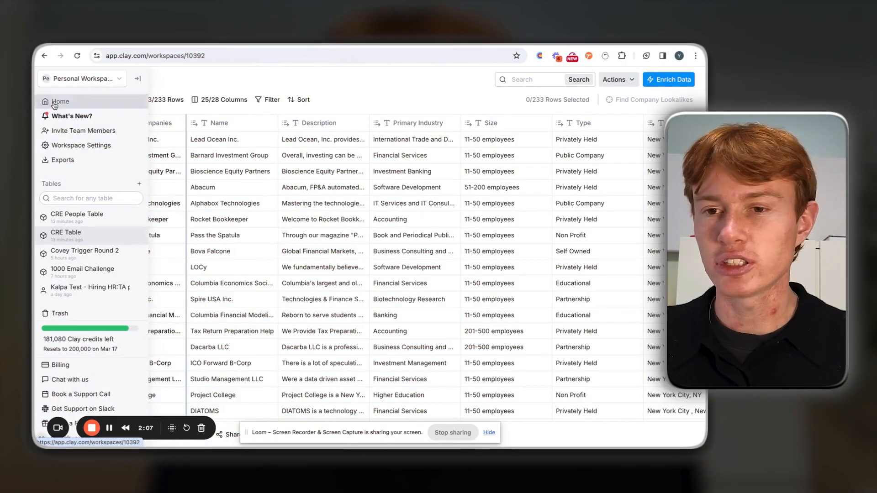
# - From the workspace home, start a new table that finds companies from LinkedIn
pyautogui.click(54, 104)
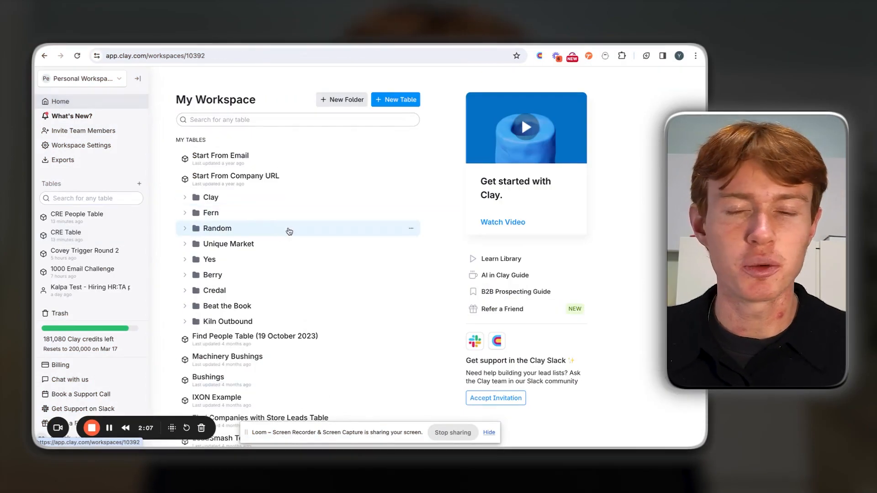
pyautogui.click(409, 102)
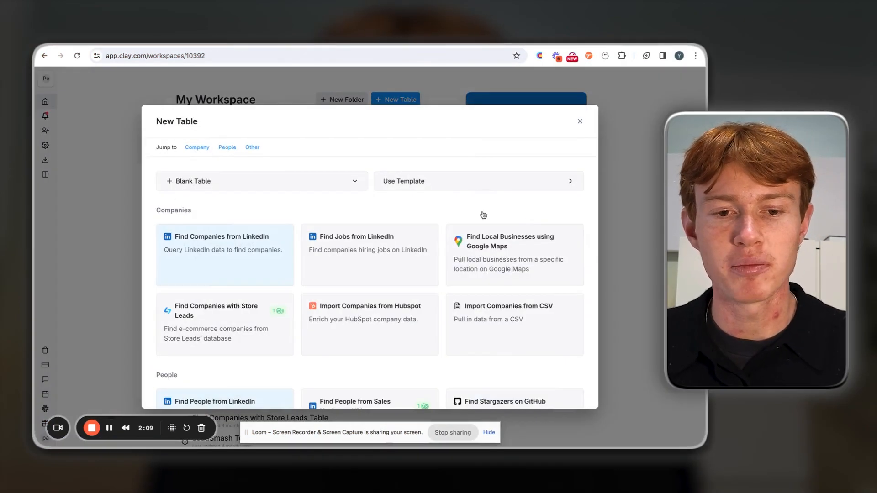
pyautogui.scroll(-1, 479, 251)
pyautogui.click(253, 253)
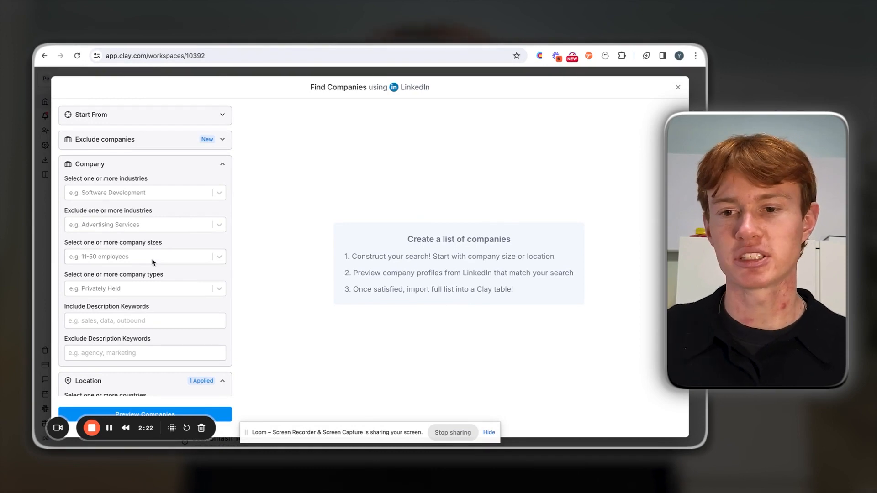
# - Filter the company search by the description keyword finance and the sizes 11-50 and 51-200 employees
pyautogui.click(116, 322)
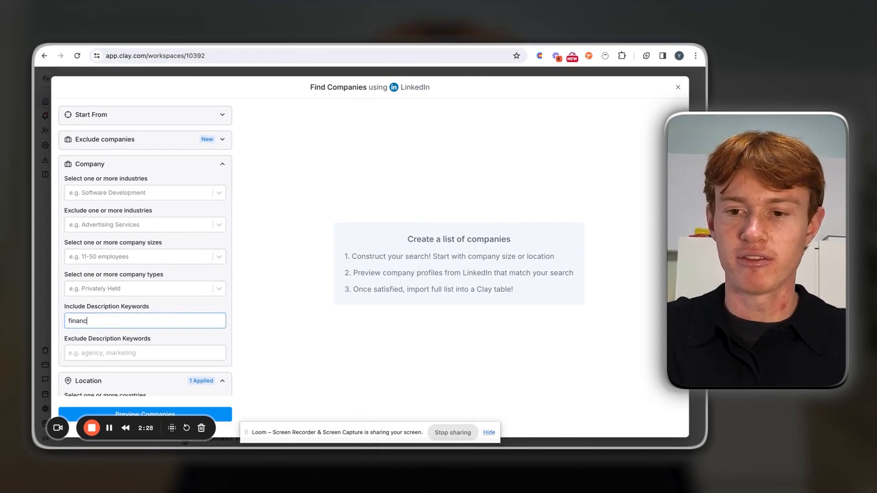
pyautogui.click(137, 257)
pyautogui.click(89, 311)
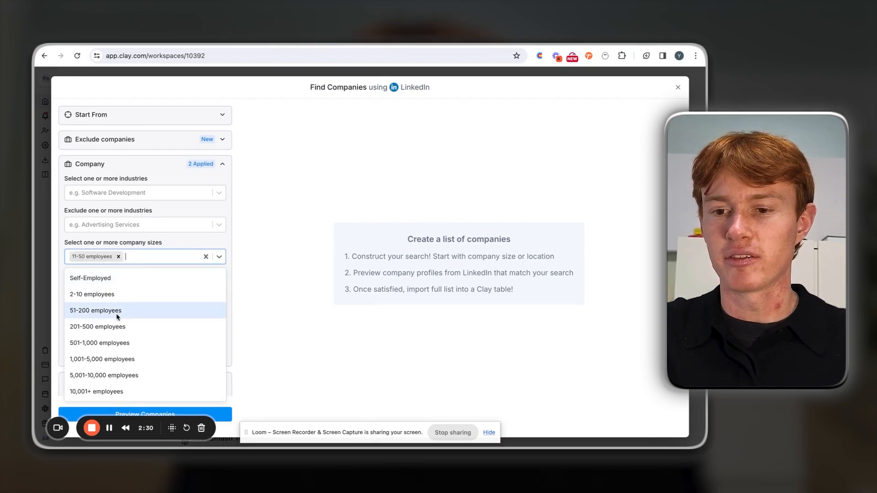
pyautogui.click(116, 313)
pyautogui.click(169, 236)
# - Restrict the company search's location to the city or state New York
pyautogui.scroll(-3, 170, 237)
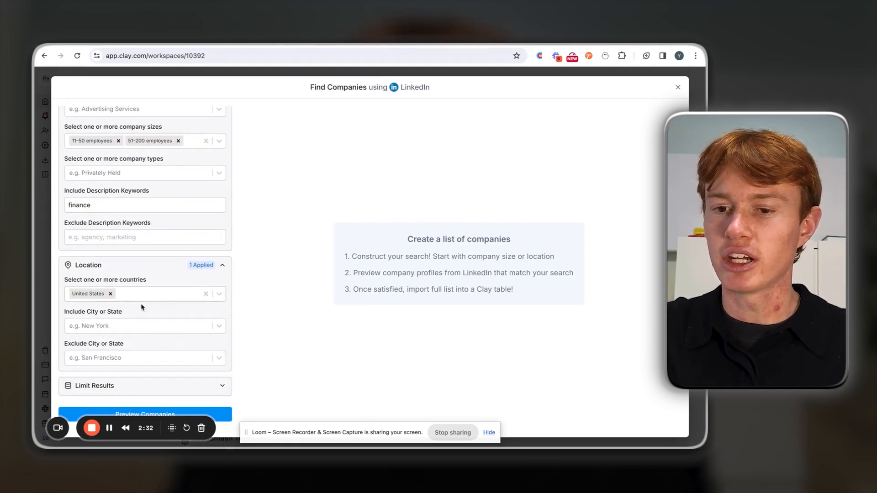
pyautogui.click(130, 324)
pyautogui.write('New York')
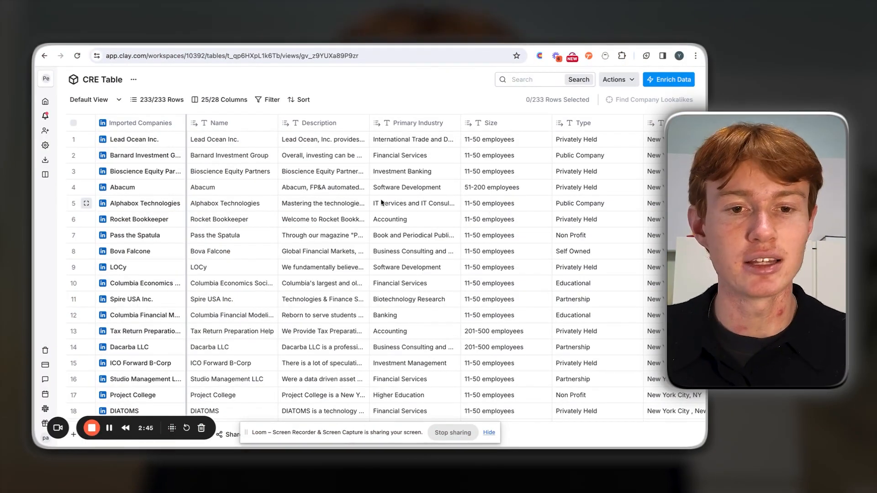
# - Examine the CRE Table's imported company data, from name, description and industry through size, location, domain and LinkedIn URL
pyautogui.scroll(-3, 382, 203)
pyautogui.scroll(3, 382, 203)
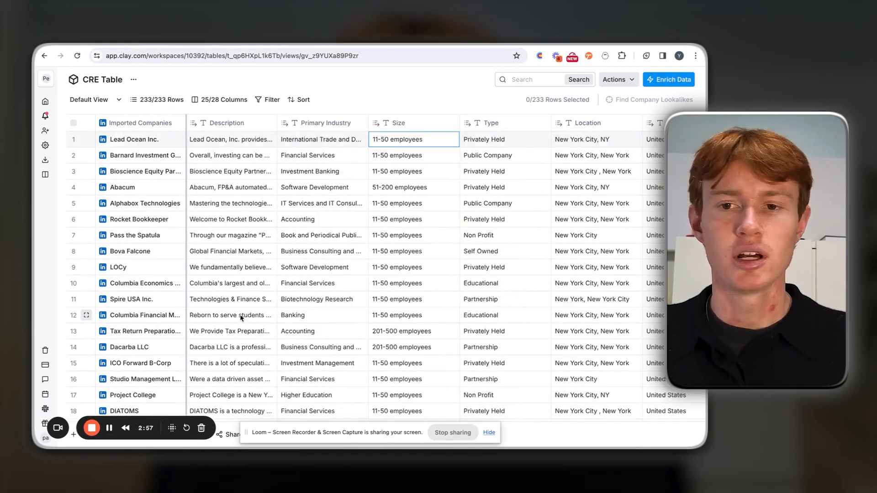
pyautogui.hscroll(-3, 260, 283)
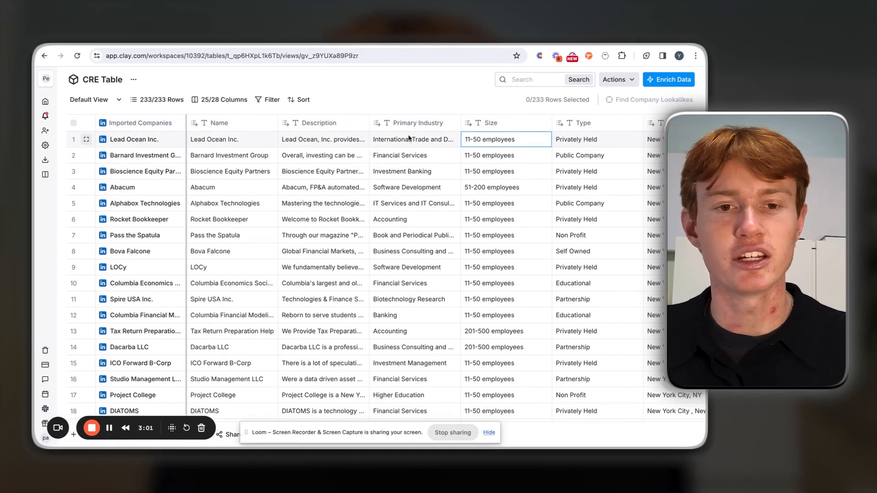
pyautogui.hscroll(2, 409, 138)
pyautogui.hscroll(4, 409, 138)
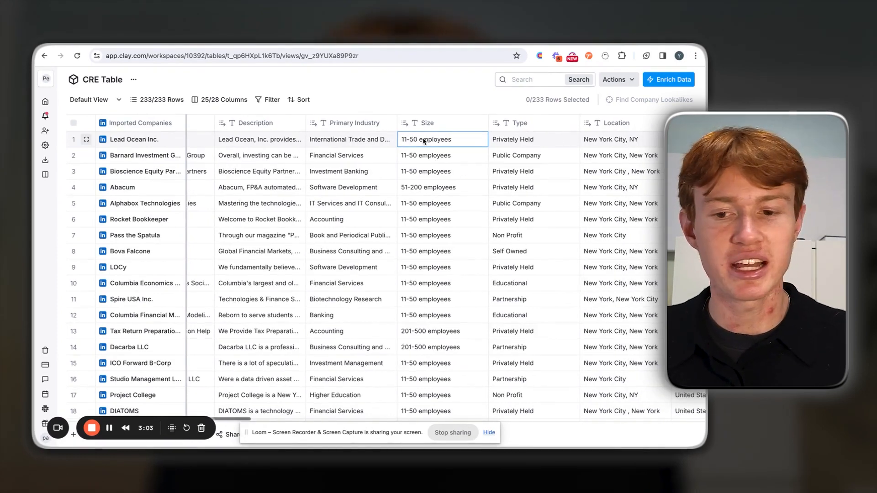
pyautogui.hscroll(2, 453, 141)
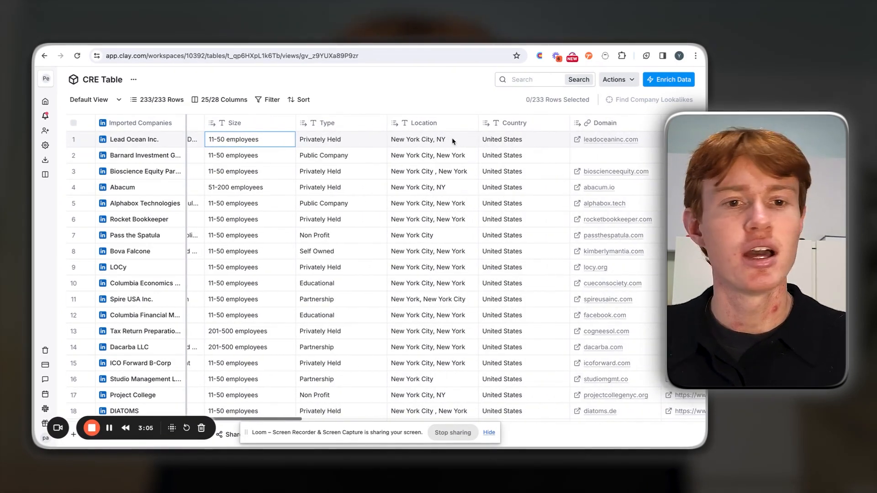
pyautogui.hscroll(4, 518, 139)
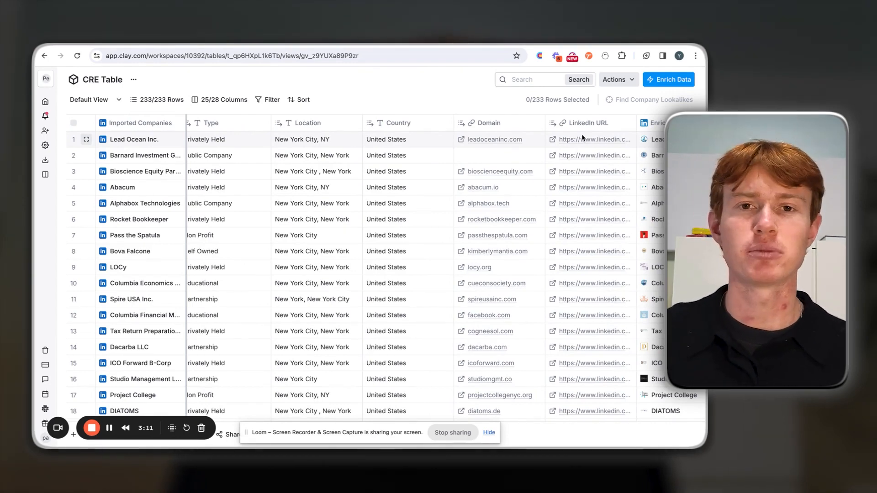
pyautogui.hscroll(-8, 416, 172)
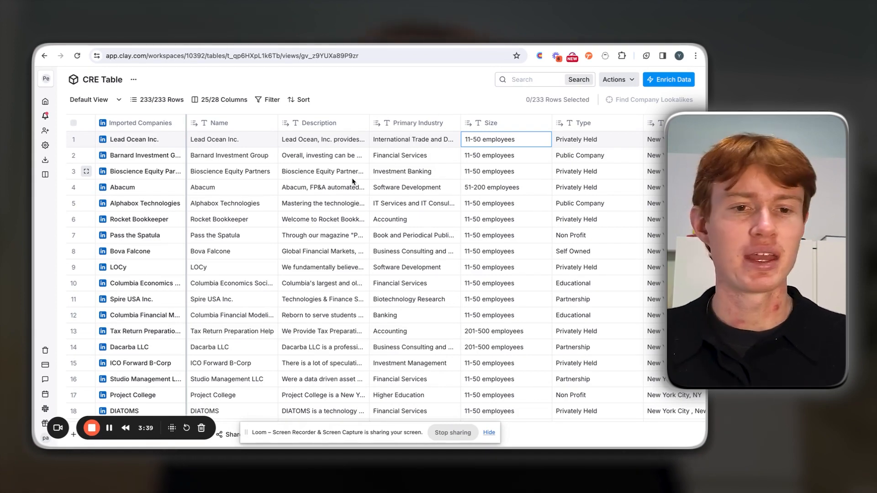
pyautogui.hscroll(10, 352, 181)
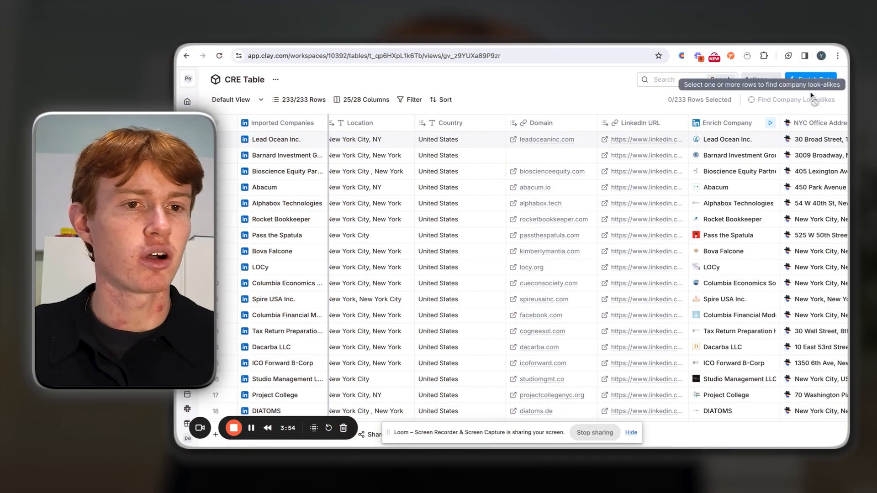
# - Search the enrichment options for "enrich" to look at the Enrich Company integration, and close the list
pyautogui.click(811, 80)
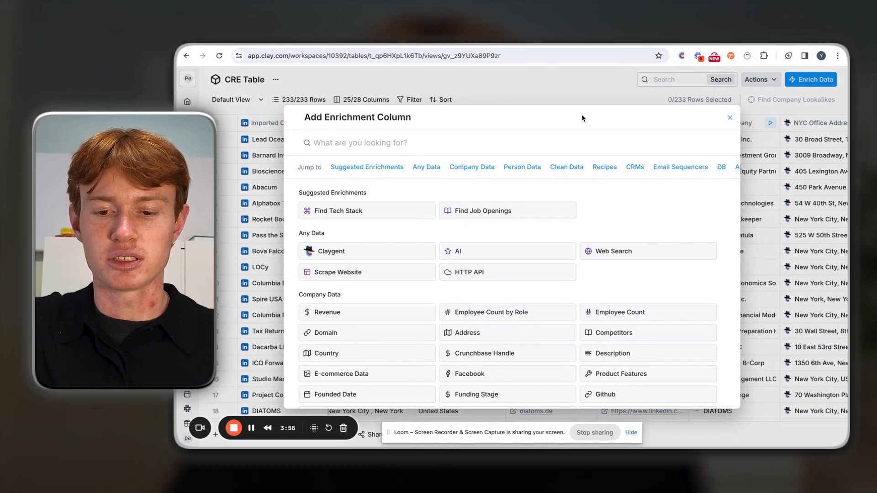
pyautogui.write('enrich')
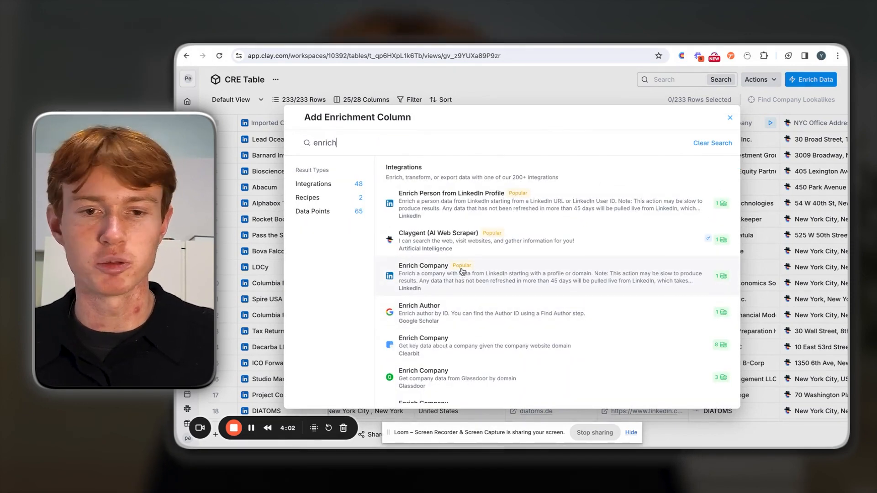
pyautogui.click(730, 118)
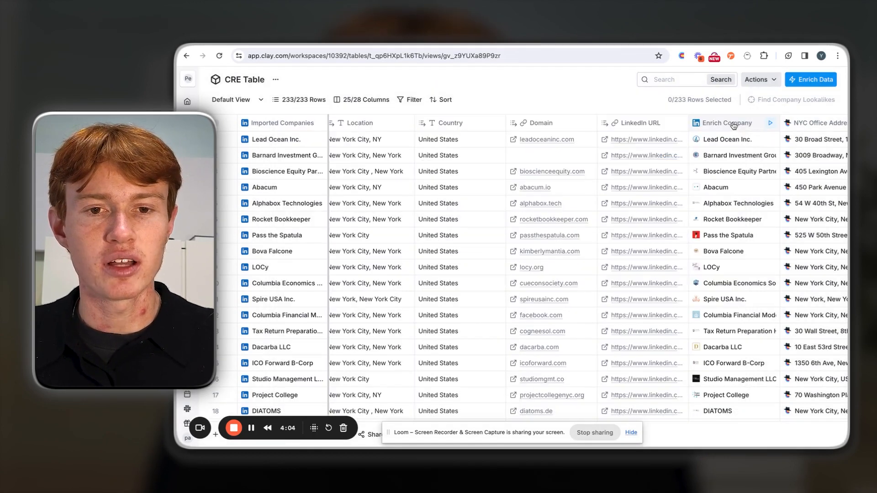
# - Review the Enrich Company column's setup and the enriched cell details for Lead Ocean Inc
pyautogui.click(730, 126)
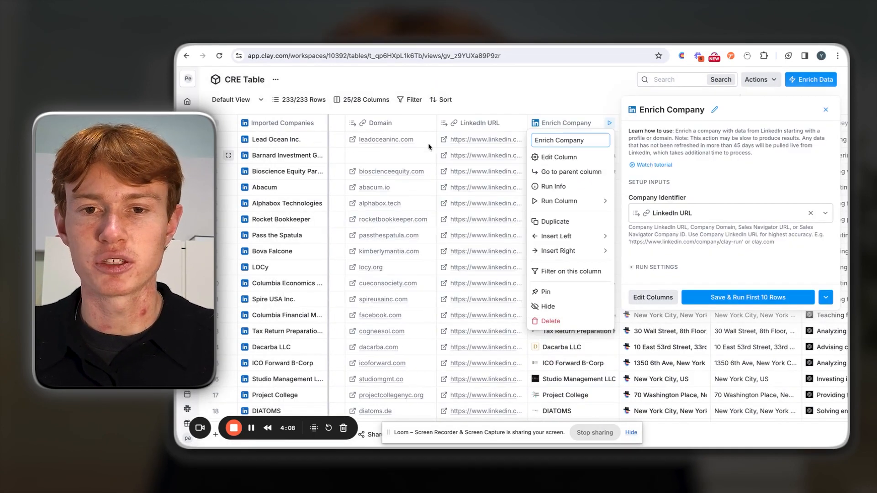
pyautogui.click(824, 111)
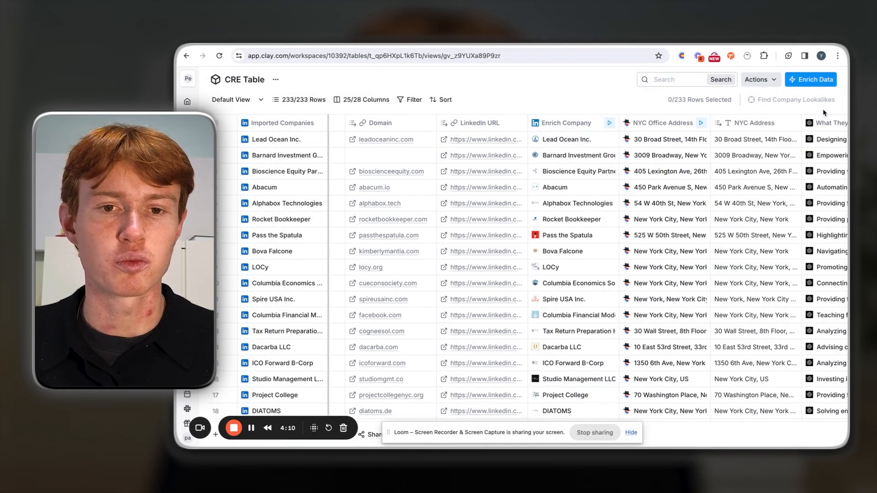
pyautogui.click(576, 139)
pyautogui.moveTo(724, 246)
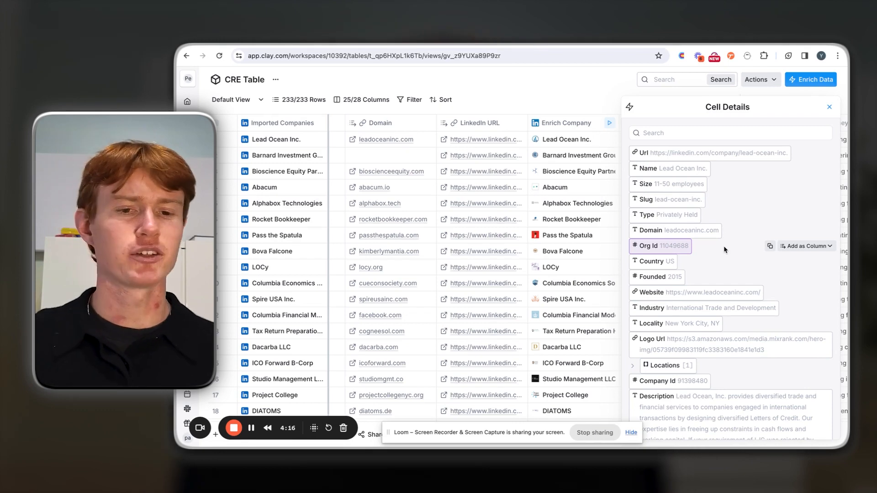
pyautogui.scroll(-15, 809, 365)
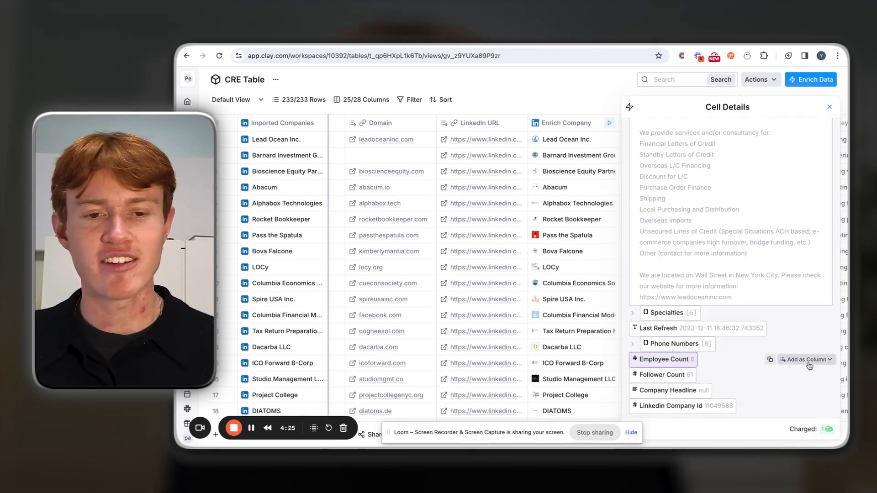
pyautogui.scroll(3, 810, 366)
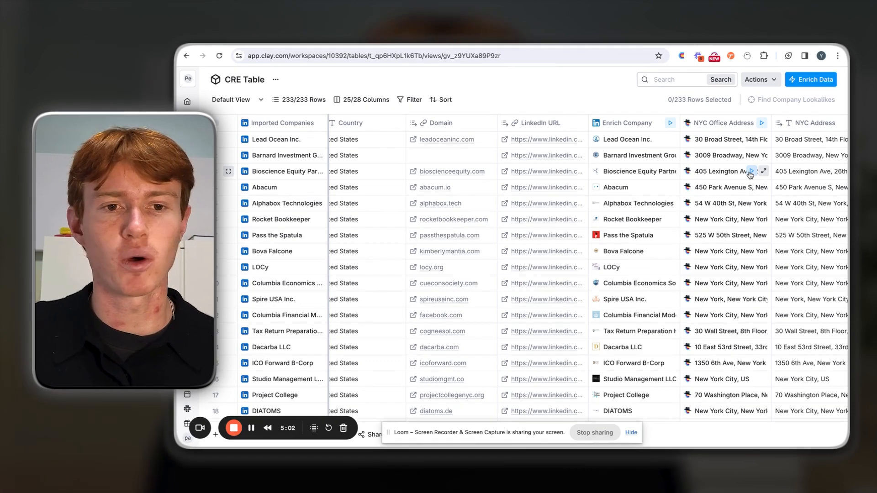
# - Search the enrichment options for "clayge" to look at the Claygent AI web scraper, and close the list
pyautogui.click(797, 79)
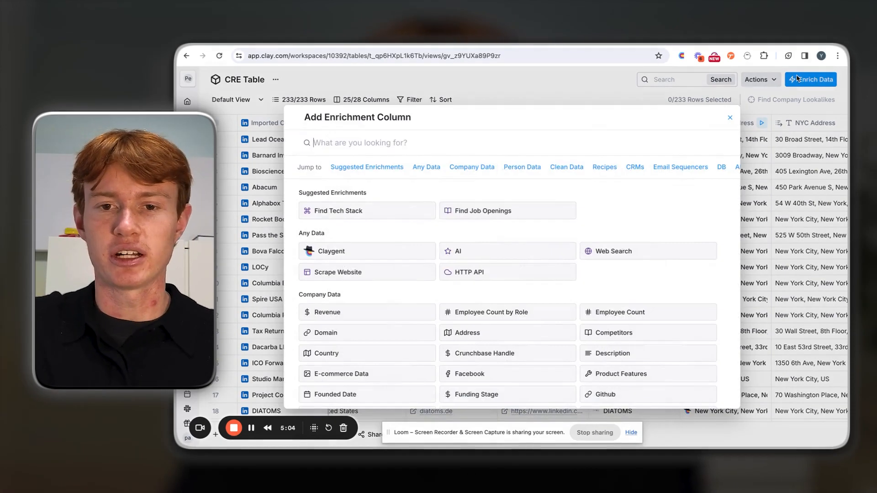
pyautogui.write('clayge')
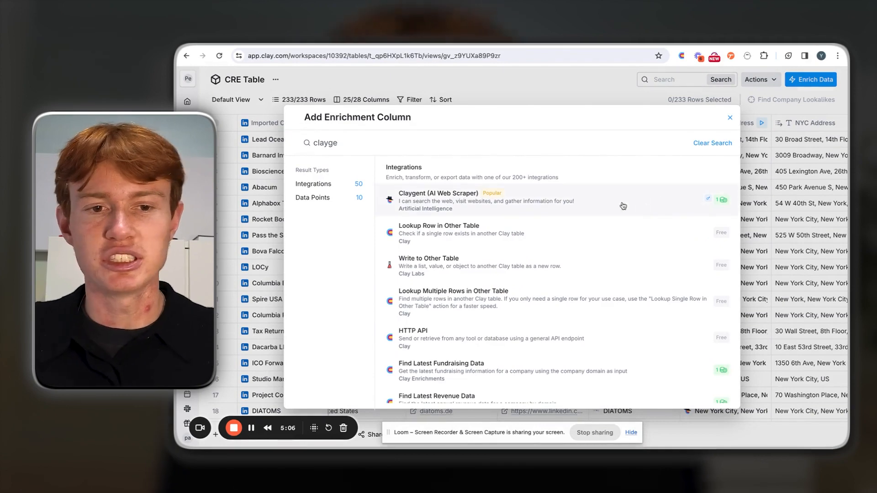
pyautogui.press('Escape')
# - Open the NYC Office Address column's configuration and read through its Claygent mission prompt and answer formatting
pyautogui.click(704, 130)
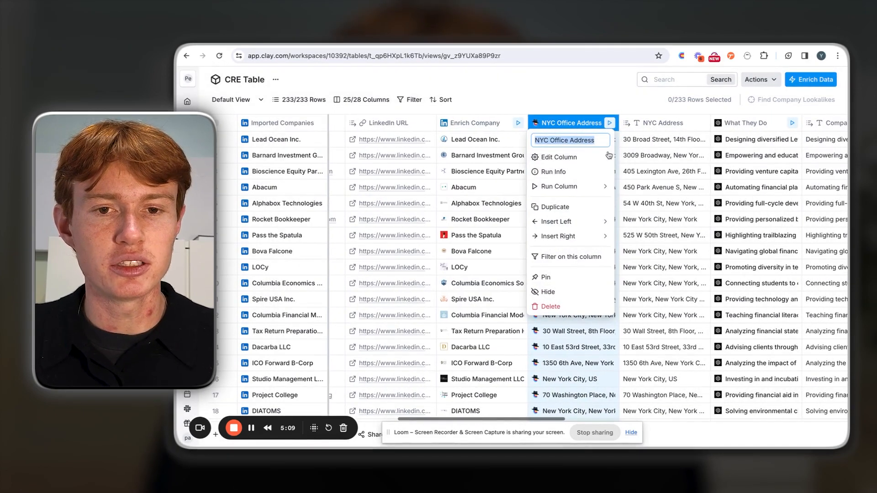
pyautogui.click(598, 155)
pyautogui.scroll(-2, 790, 314)
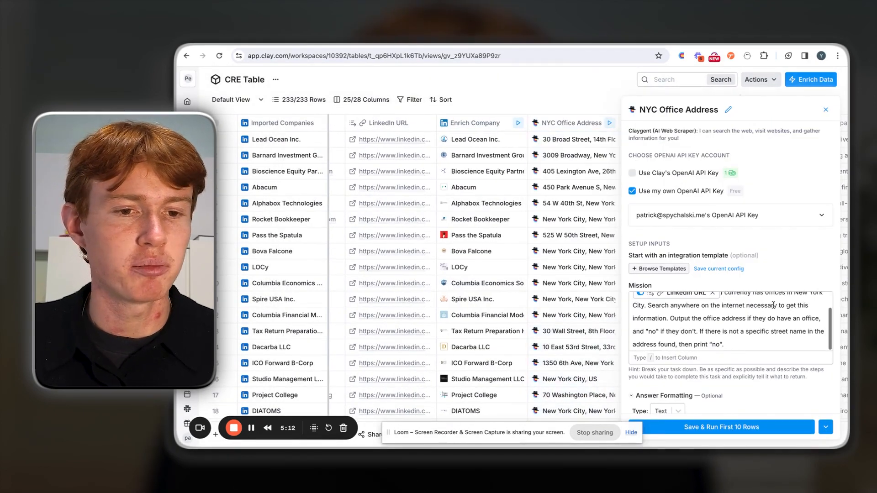
pyautogui.scroll(-2, 793, 295)
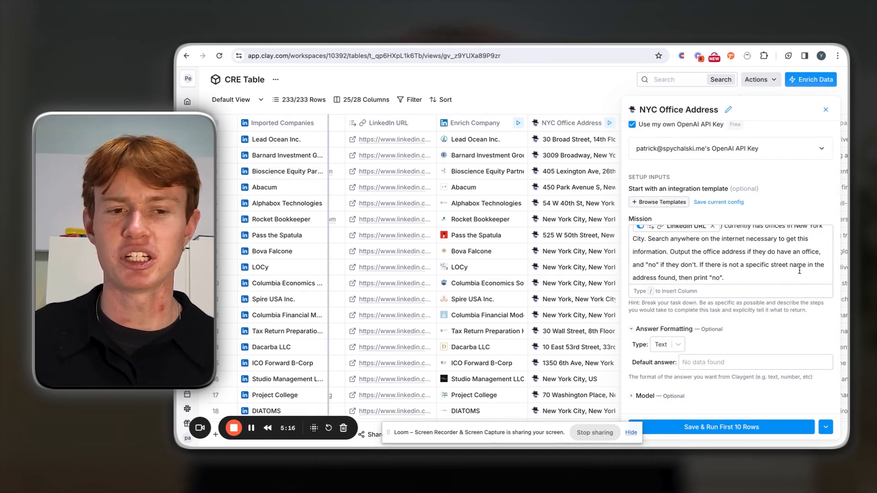
pyautogui.scroll(2, 766, 265)
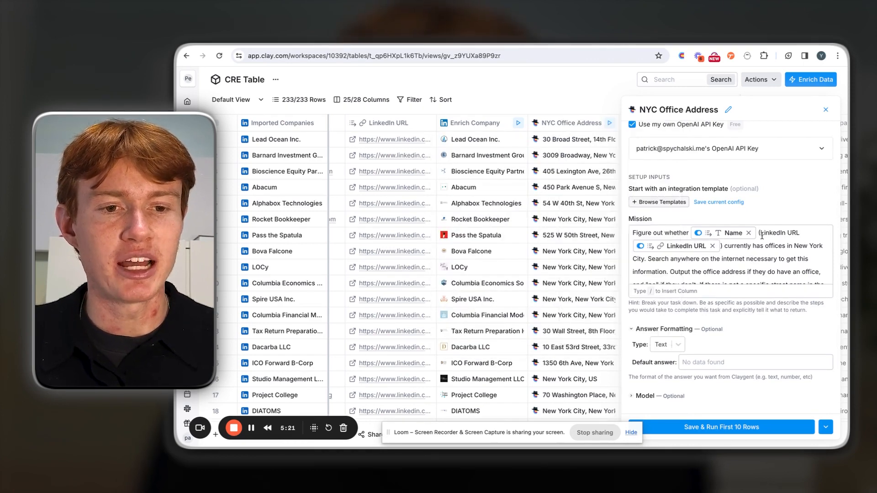
pyautogui.moveTo(686, 247)
pyautogui.scroll(-1, 765, 255)
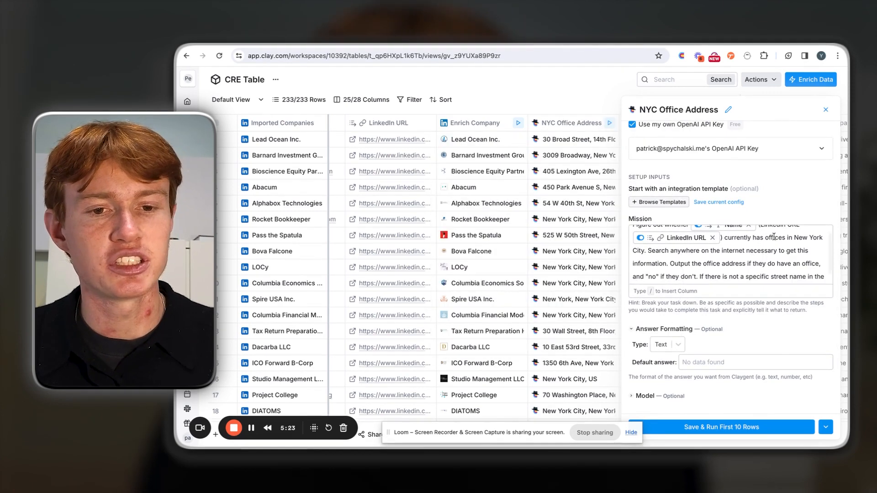
pyautogui.scroll(-1, 774, 237)
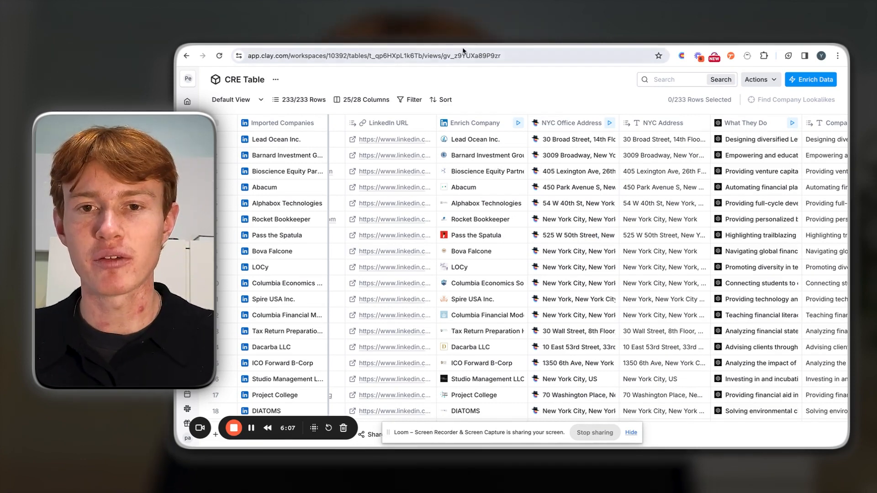
# - Switch to the Instantly campaign's sequence to examine the personalised Step 1 email and its variables
pyautogui.click(479, 44)
pyautogui.moveTo(620, 230); pyautogui.dragTo(741, 227)
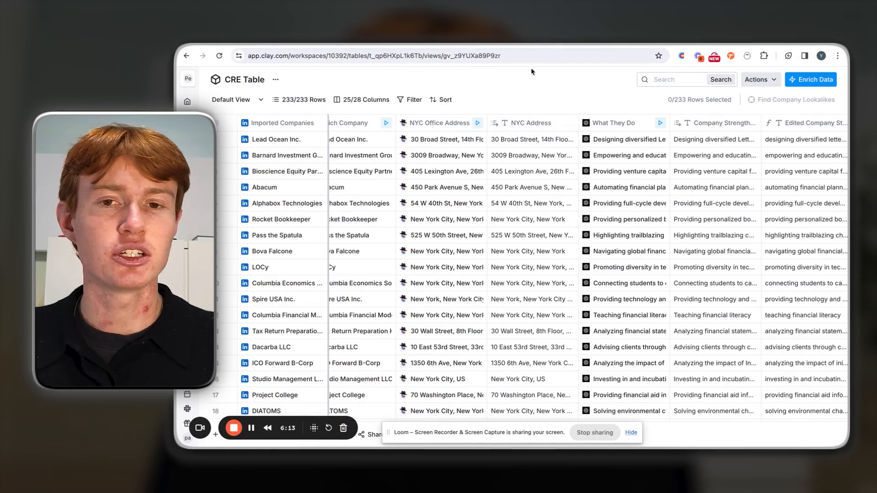
pyautogui.click(467, 44)
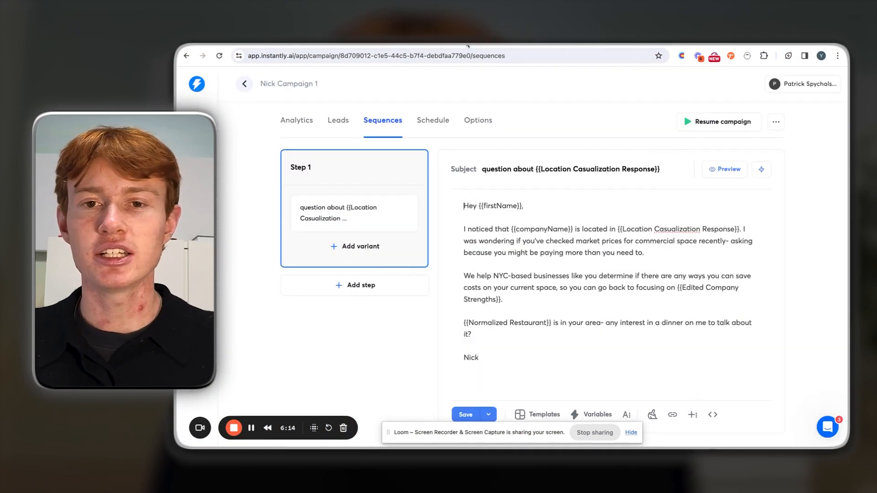
# - Locate the Edited Company Strengths variable in the email, and switch to Clay to read the What They Do column's AI prompt and its inserted columns
pyautogui.moveTo(675, 289); pyautogui.dragTo(700, 300)
pyautogui.click(676, 297)
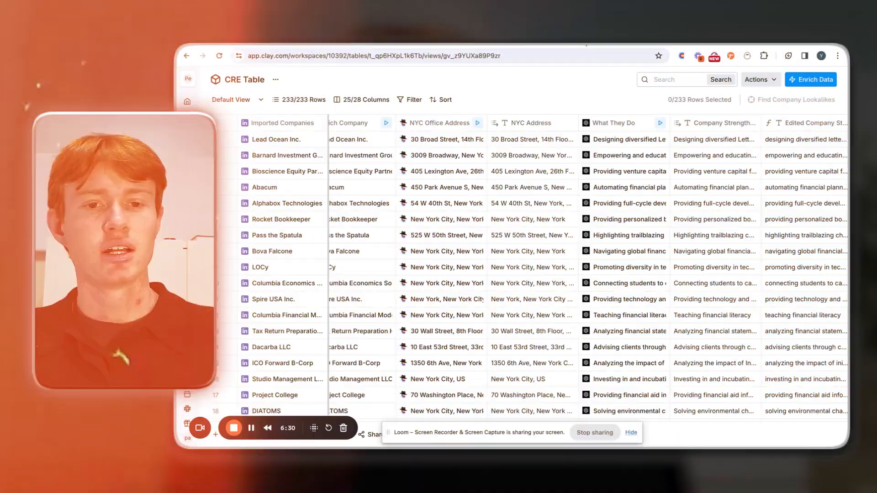
pyautogui.click(620, 124)
pyautogui.click(578, 143)
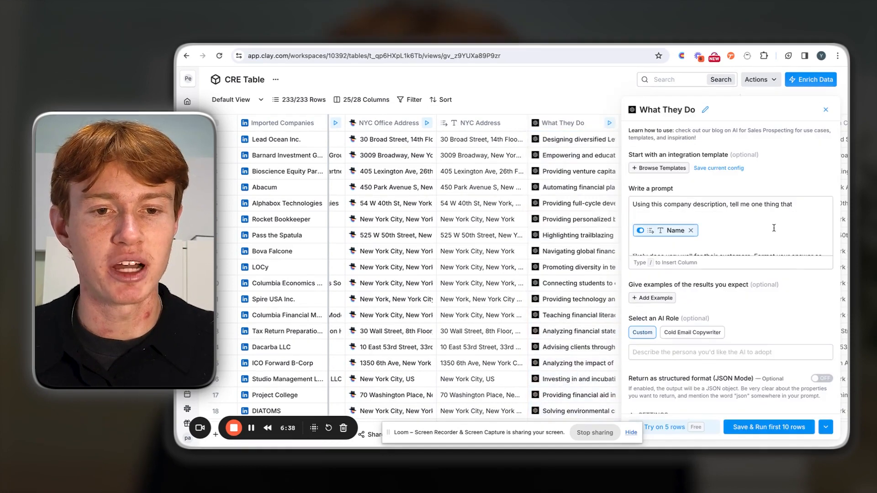
pyautogui.click(774, 228)
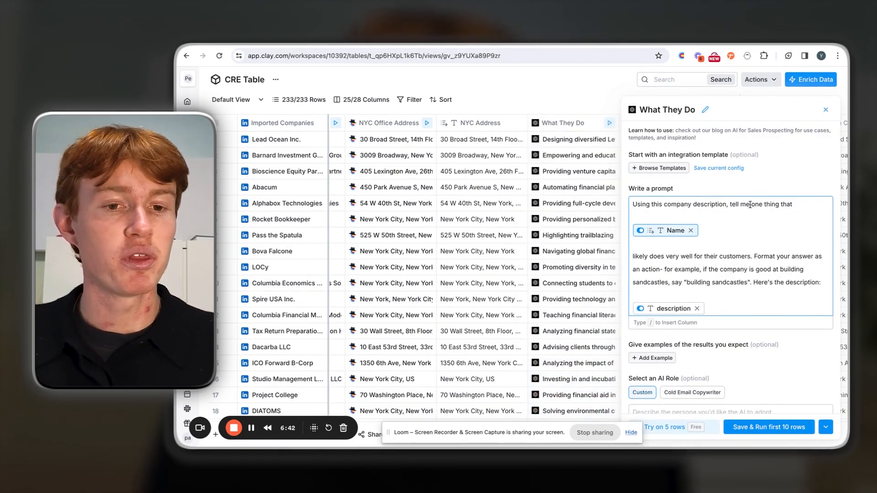
pyautogui.moveTo(678, 235)
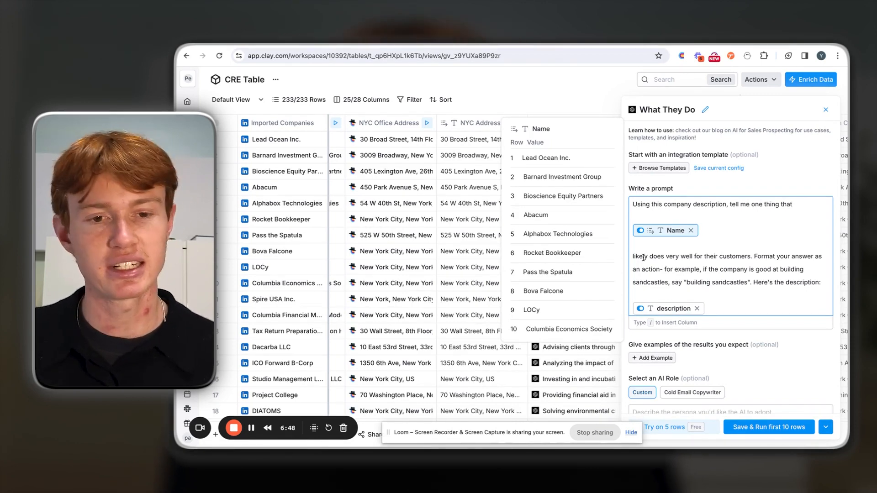
pyautogui.scroll(-1, 696, 270)
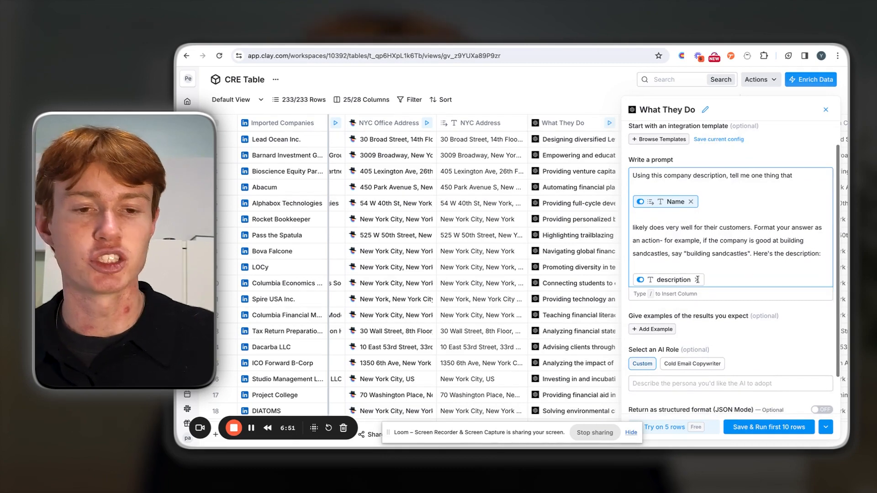
pyautogui.moveTo(685, 281)
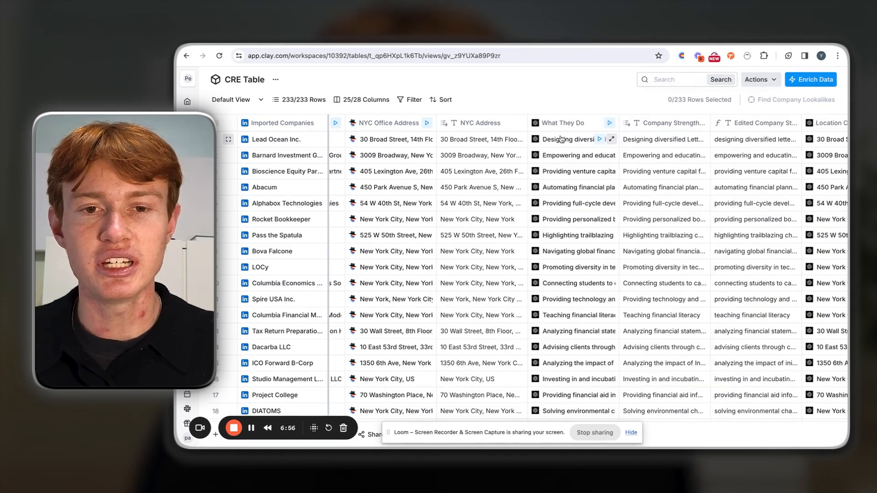
# - Inspect the What They Do cell details for Lead Ocean Inc. and several other companies to check their AI responses
pyautogui.click(611, 139)
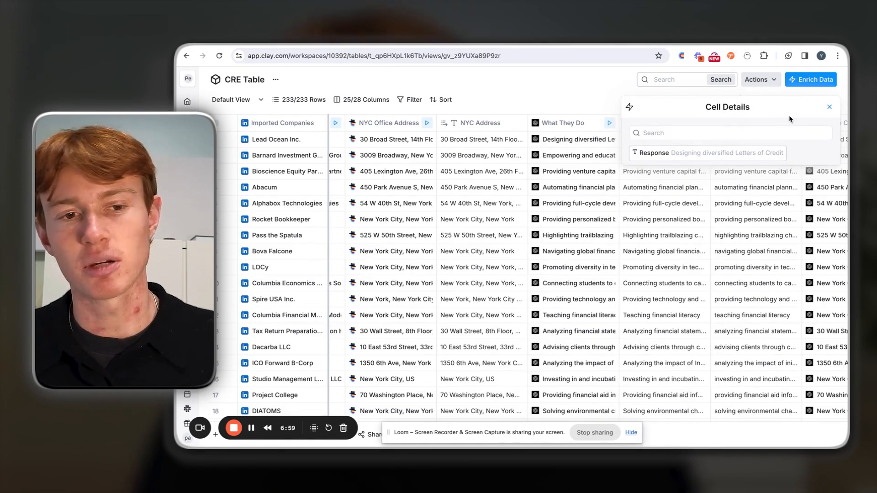
pyautogui.moveTo(712, 149)
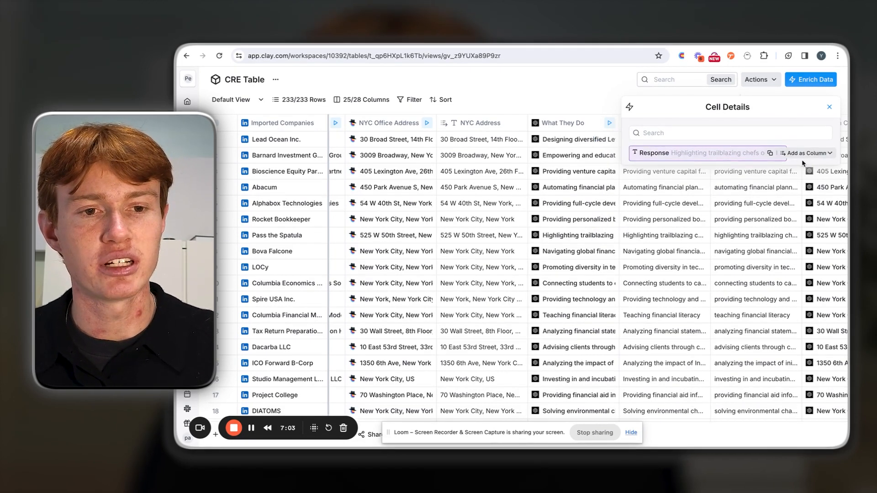
pyautogui.click(611, 315)
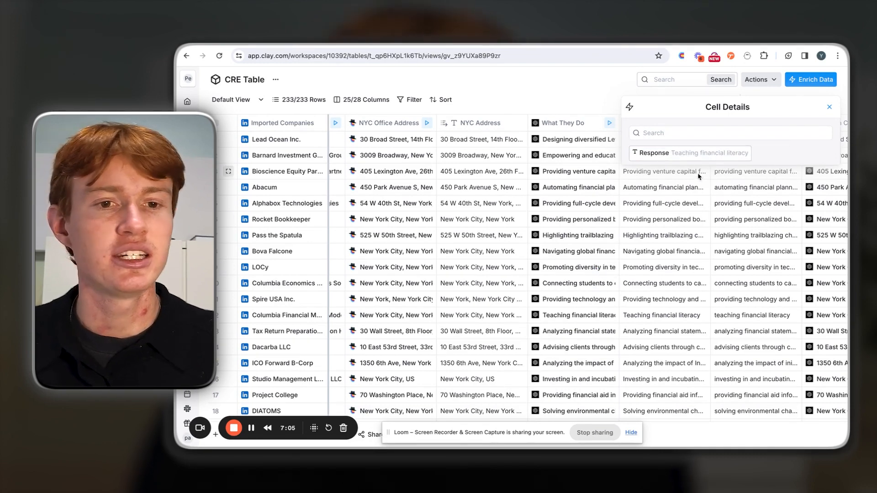
pyautogui.click(587, 382)
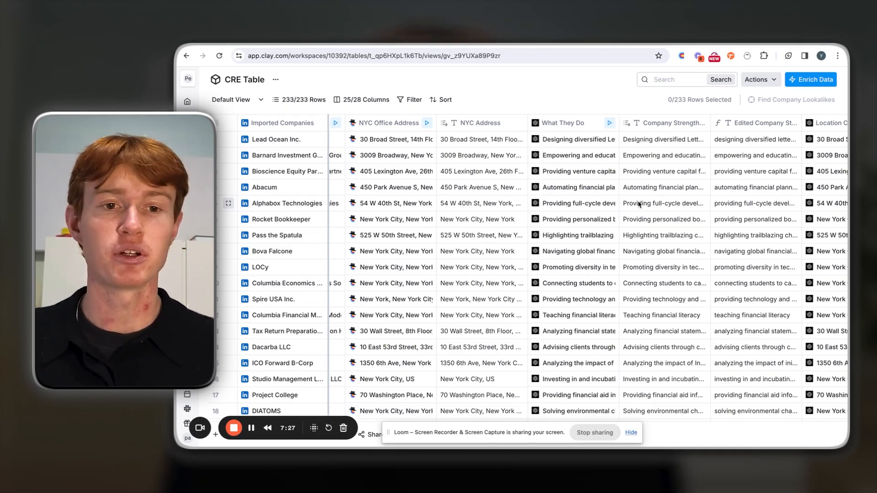
# - Open the Formula Generator for a new formula column to look at its description field and example prompts, and close it without adding a column
pyautogui.hscroll(6, 639, 204)
pyautogui.hscroll(3, 626, 267)
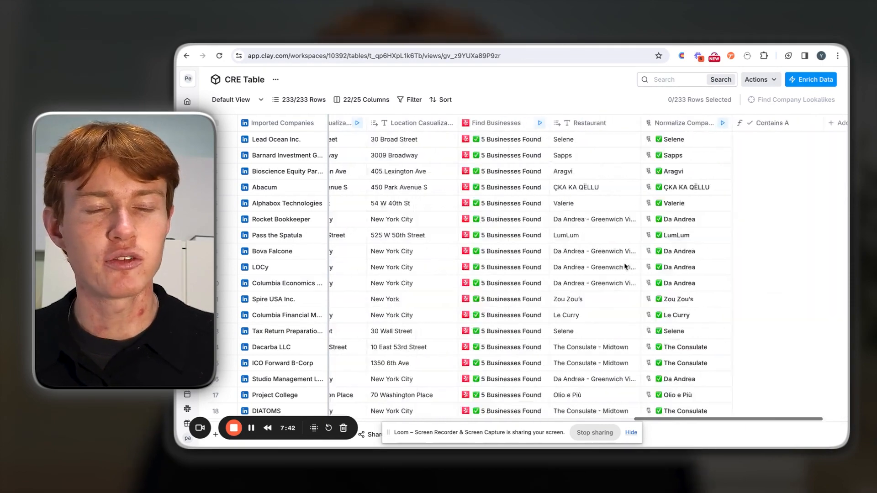
pyautogui.hscroll(2, 626, 267)
pyautogui.click(800, 123)
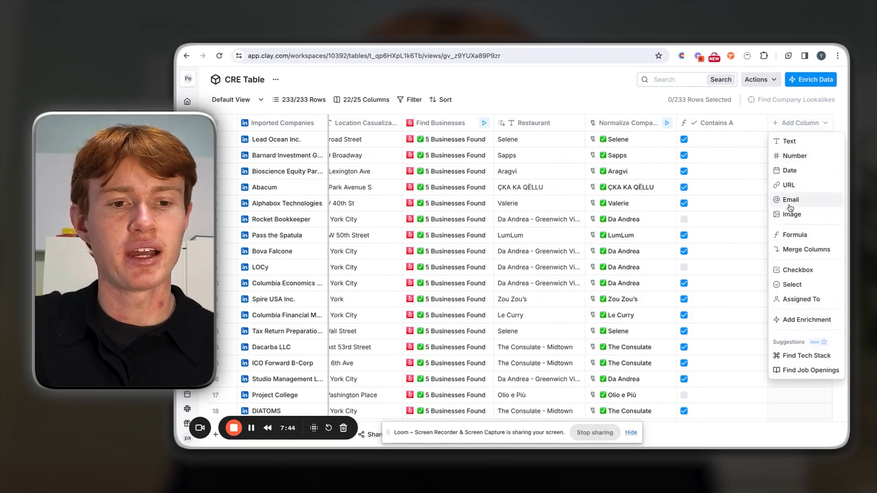
pyautogui.click(800, 235)
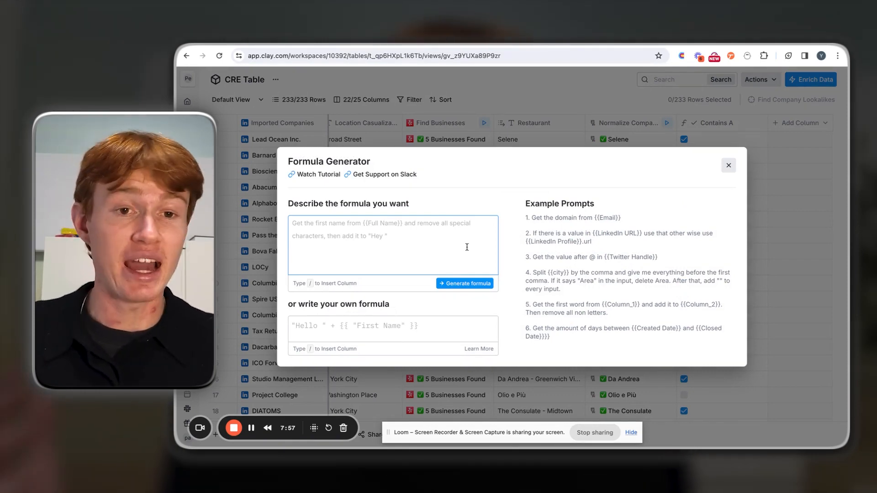
pyautogui.click(729, 165)
# - Open the Edited Company Strengths column's settings, examine its formula and the AI description behind it, and close both without changes
pyautogui.hscroll(-10, 675, 199)
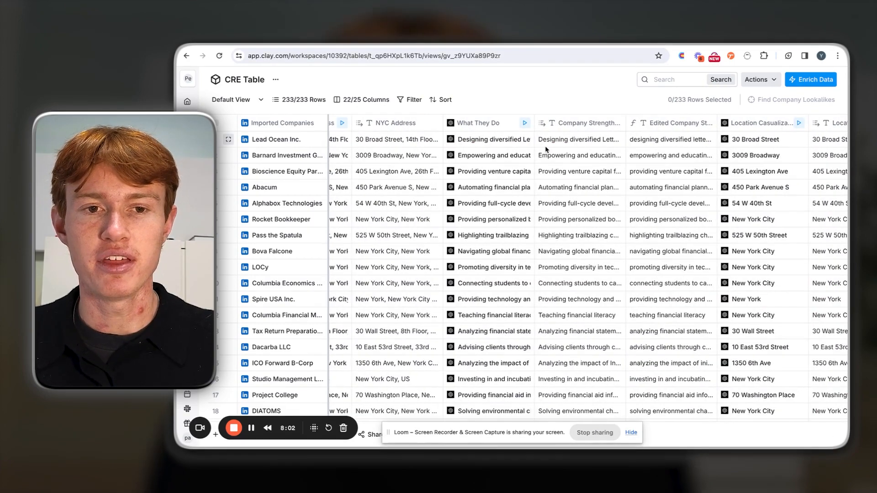
pyautogui.hscroll(12, 576, 133)
pyautogui.hscroll(-9, 571, 128)
pyautogui.click(568, 126)
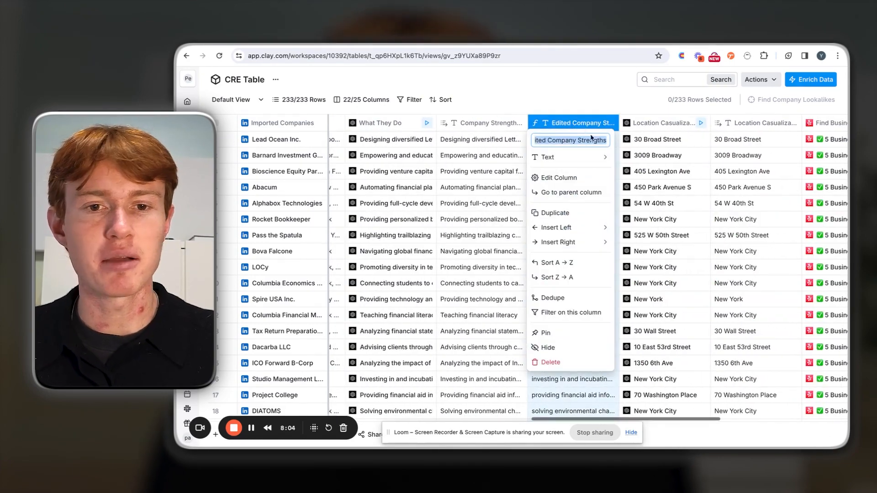
pyautogui.click(559, 178)
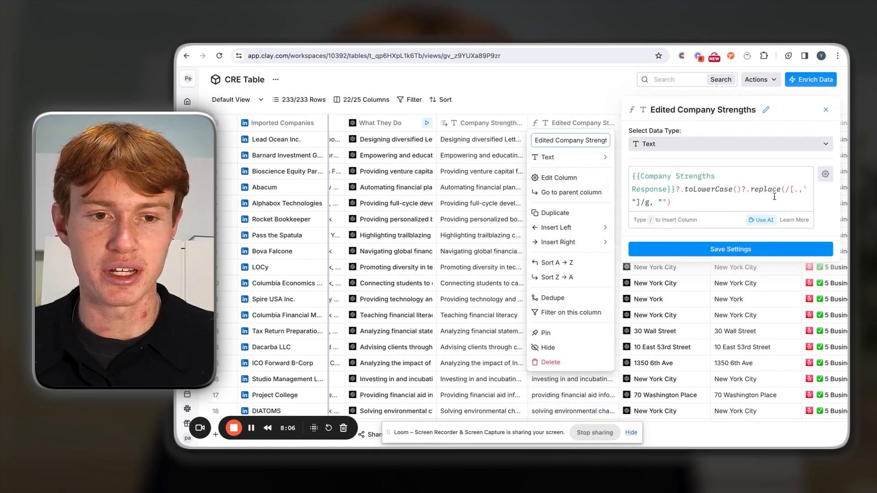
pyautogui.click(766, 220)
pyautogui.click(293, 210)
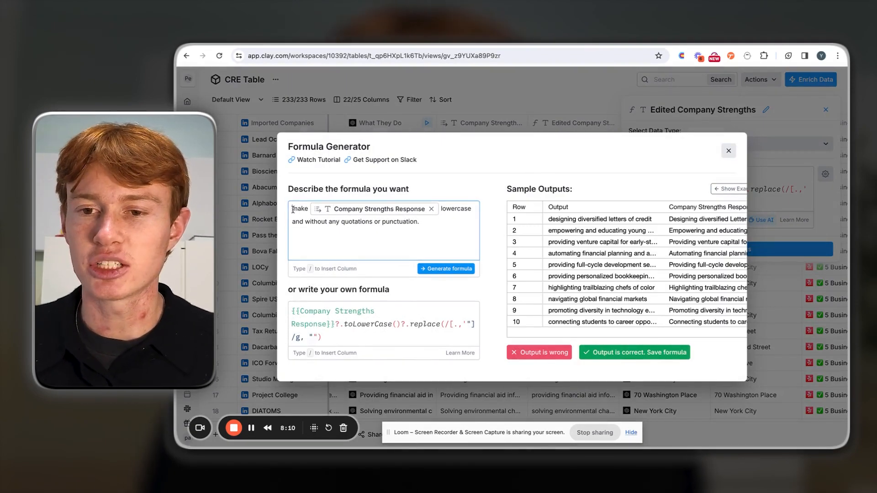
pyautogui.click(395, 223)
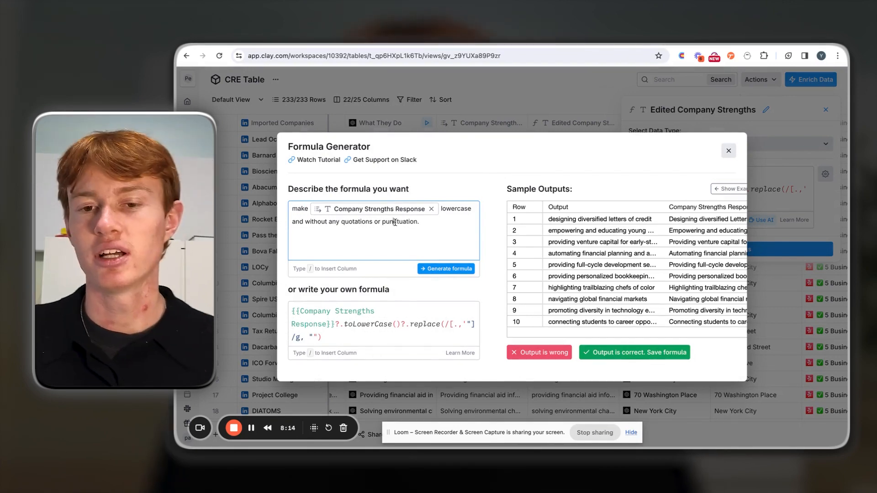
pyautogui.click(734, 153)
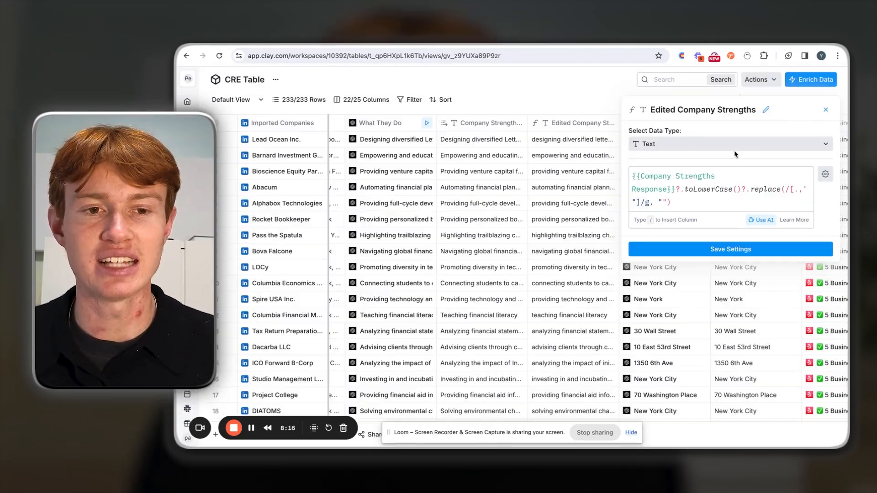
pyautogui.click(825, 110)
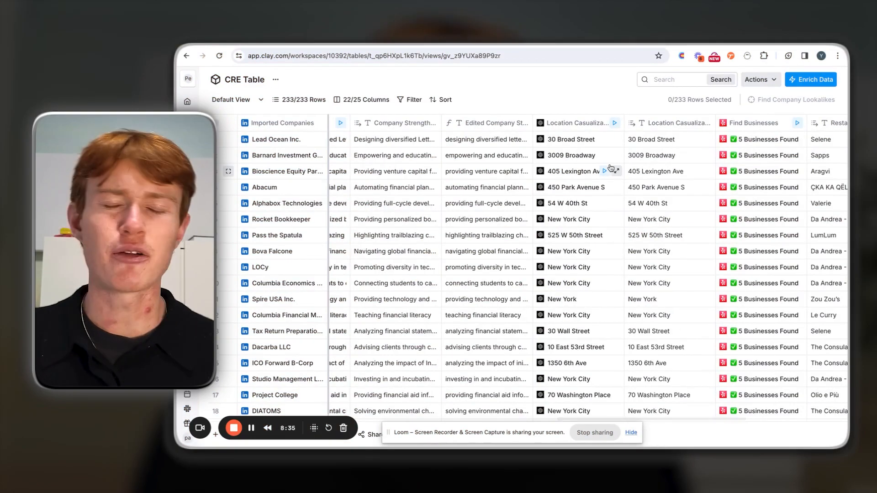
# - Expand Lead Ocean Inc.'s NYC Address cell and compare the full addresses with the shortened ones in the Location Casualization column
pyautogui.hscroll(-4, 610, 167)
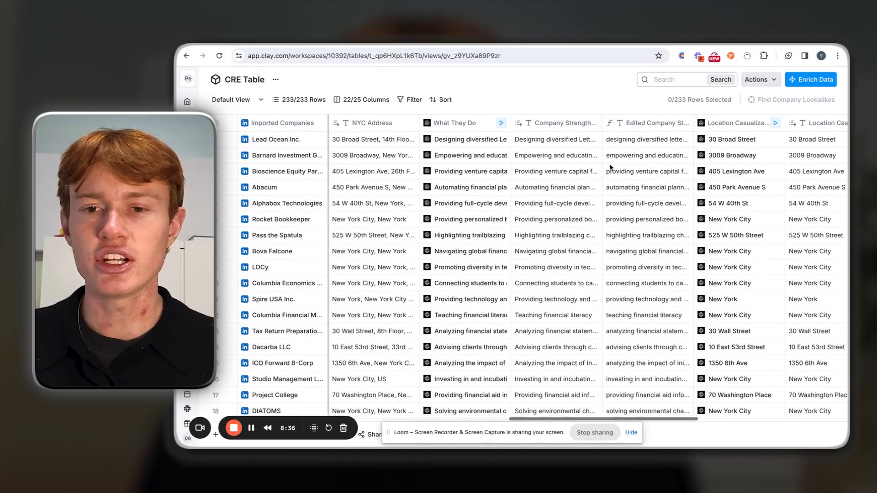
pyautogui.hscroll(-1, 504, 159)
pyautogui.click(424, 146)
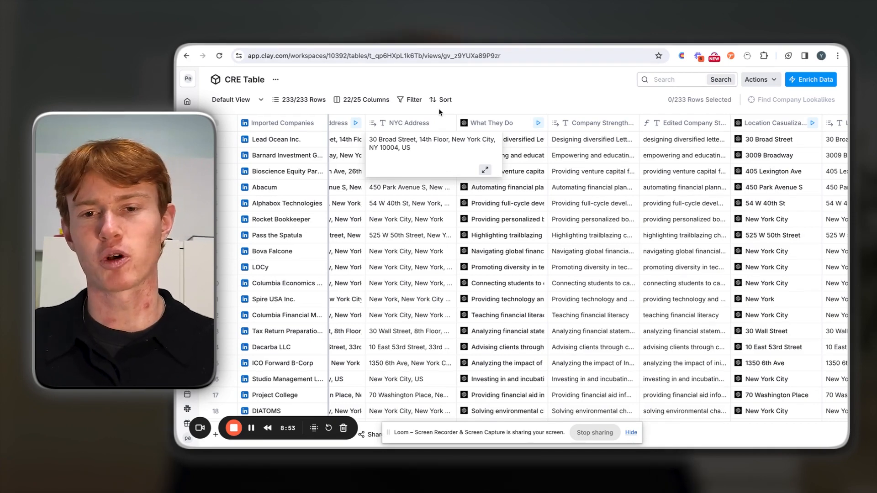
pyautogui.click(626, 88)
pyautogui.hscroll(4, 619, 117)
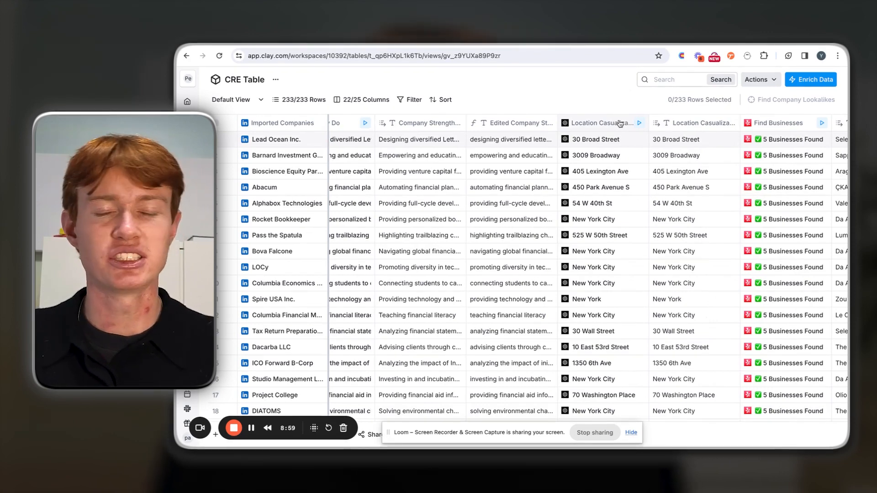
pyautogui.hscroll(-4, 620, 122)
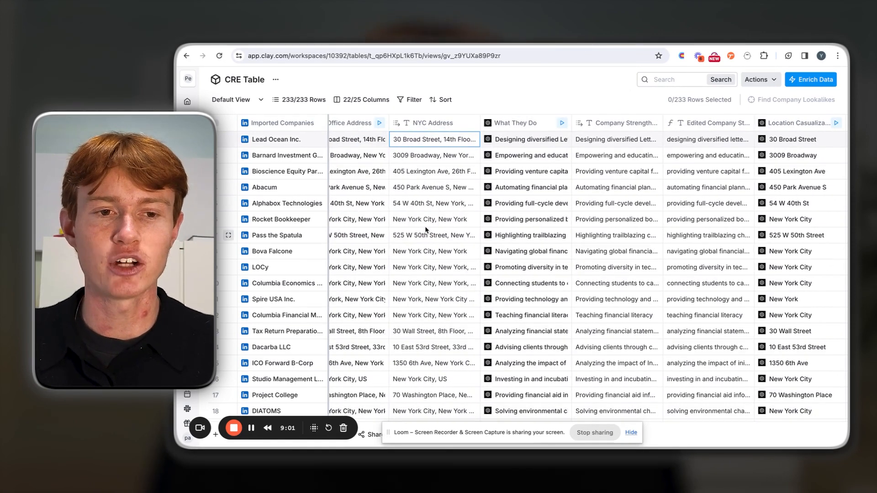
pyautogui.hscroll(4, 426, 230)
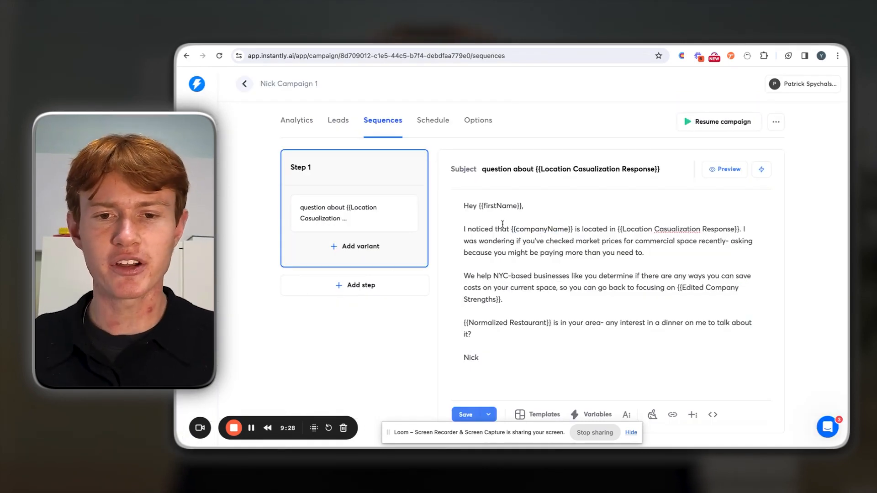
# - Switch to the Instantly campaign email and highlight where the Location Casualization Response and Edited Company Strengths variables are used
pyautogui.moveTo(510, 228); pyautogui.dragTo(746, 230)
pyautogui.click(630, 230)
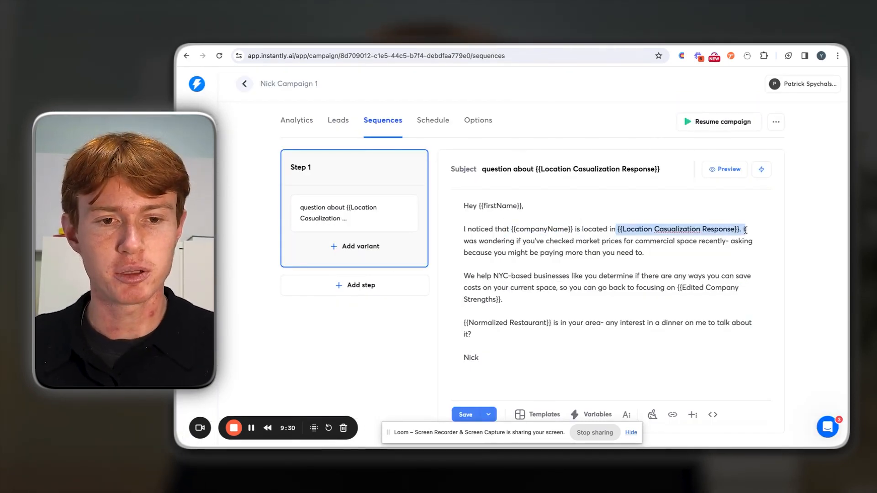
pyautogui.click(695, 250)
pyautogui.moveTo(655, 284); pyautogui.dragTo(760, 282)
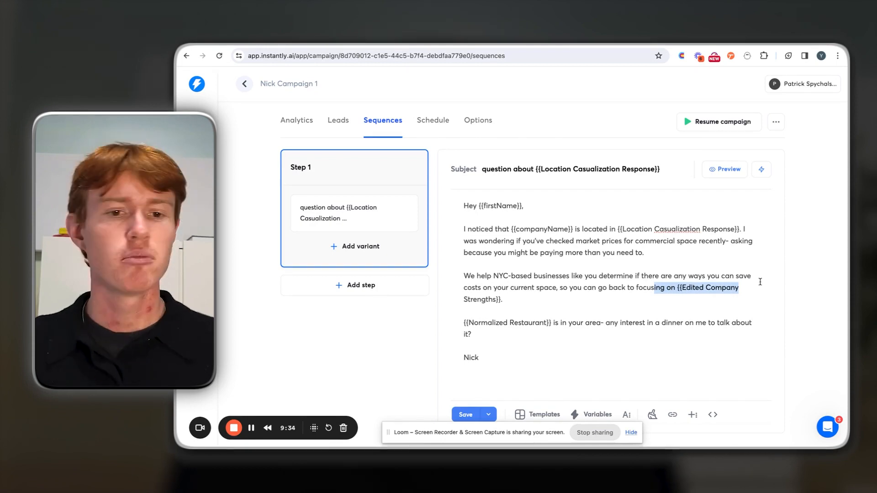
pyautogui.click(760, 282)
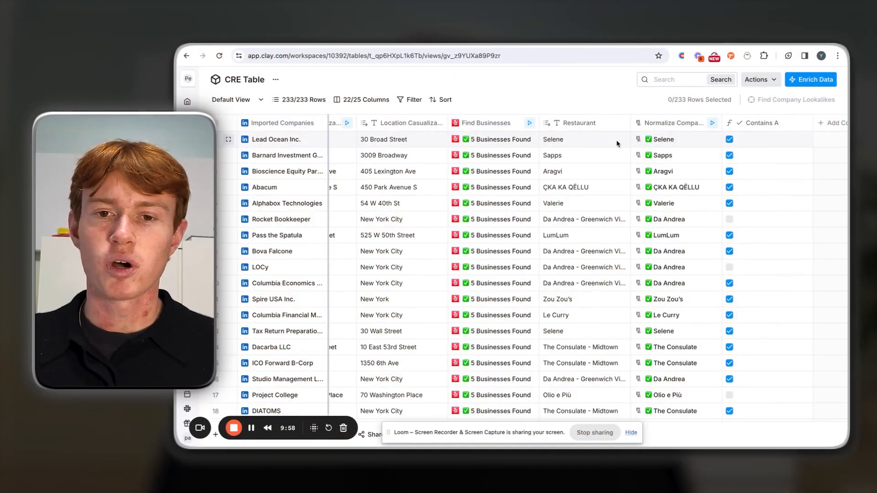
# - Switch to the Clay table and search the enrichment options for "find businesses" to look at that integration, without adding it
pyautogui.click(805, 85)
pyautogui.write('find busi')
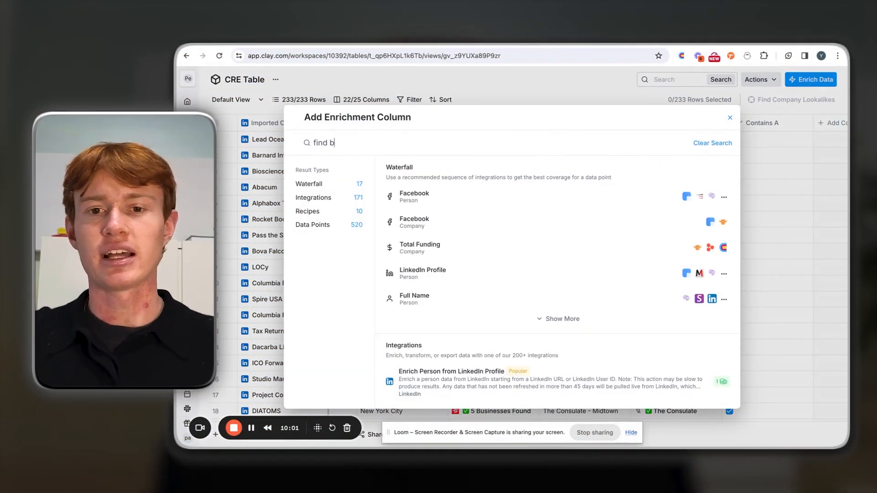
pyautogui.write('esses')
pyautogui.click(525, 205)
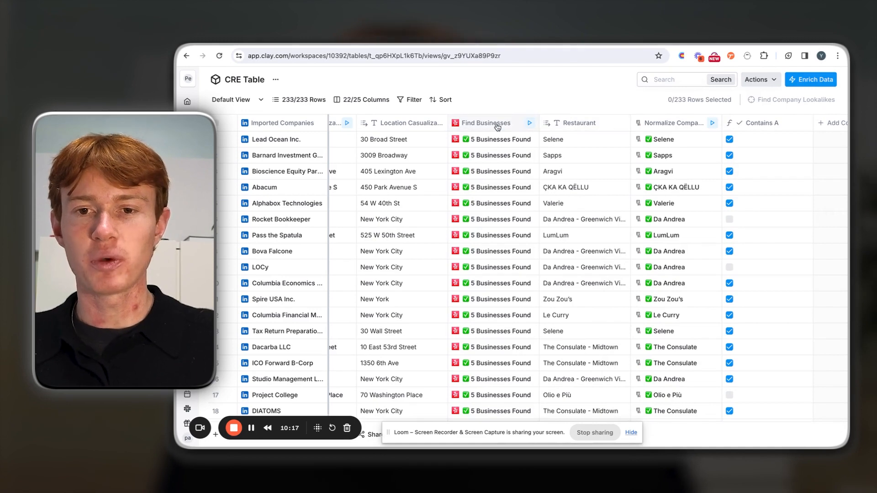
# - Review the Find Businesses column's Location and Search Query inputs, close its configuration, and look over the adjoining Restaurant and normalized name columns
pyautogui.click(498, 127)
pyautogui.click(548, 159)
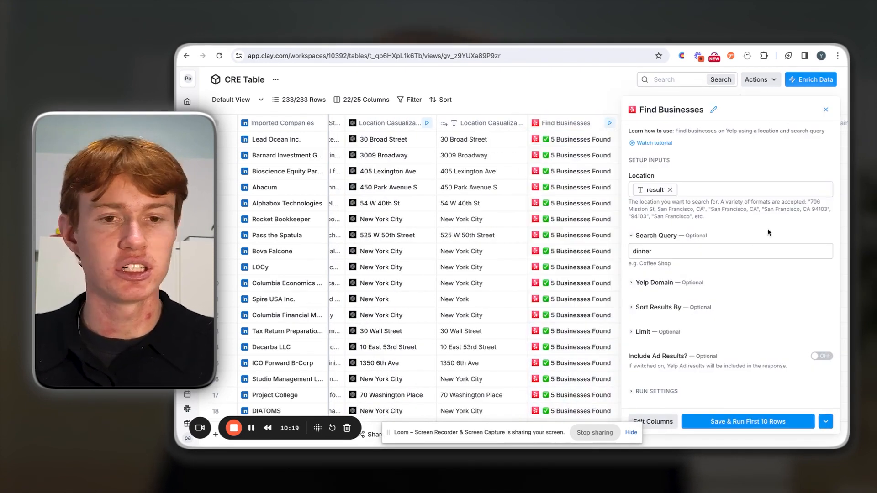
pyautogui.moveTo(650, 187)
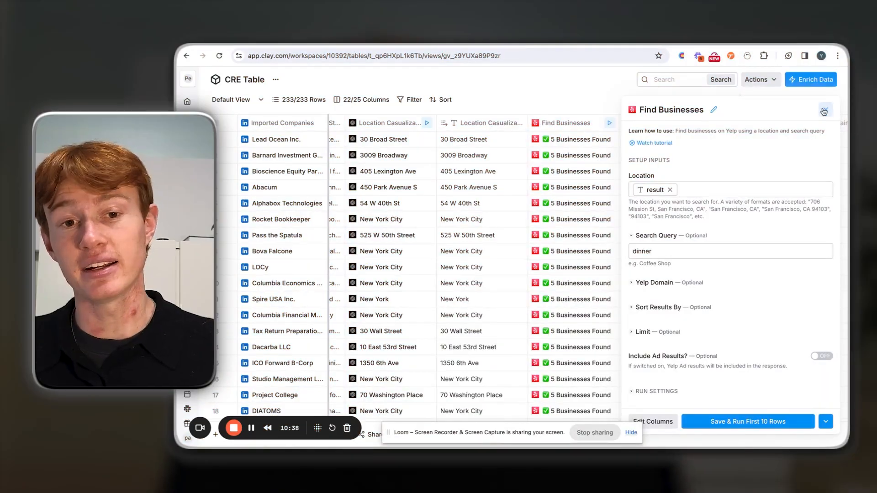
pyautogui.click(825, 111)
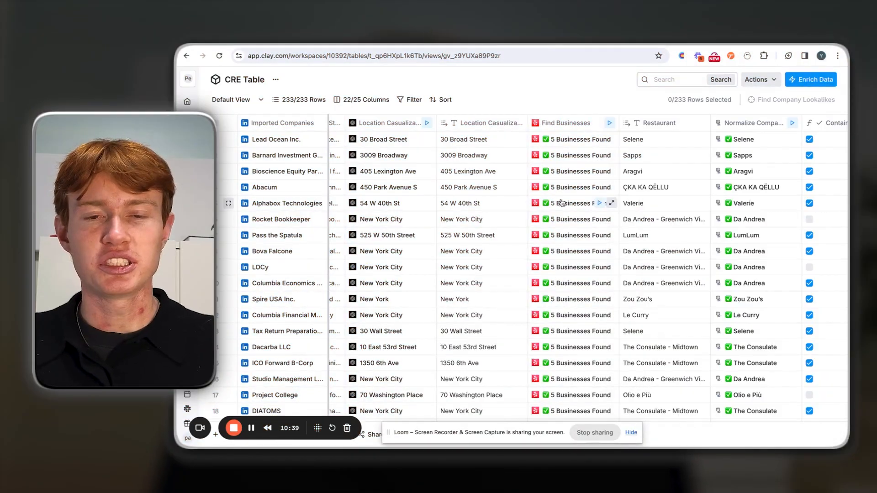
pyautogui.hscroll(2, 567, 143)
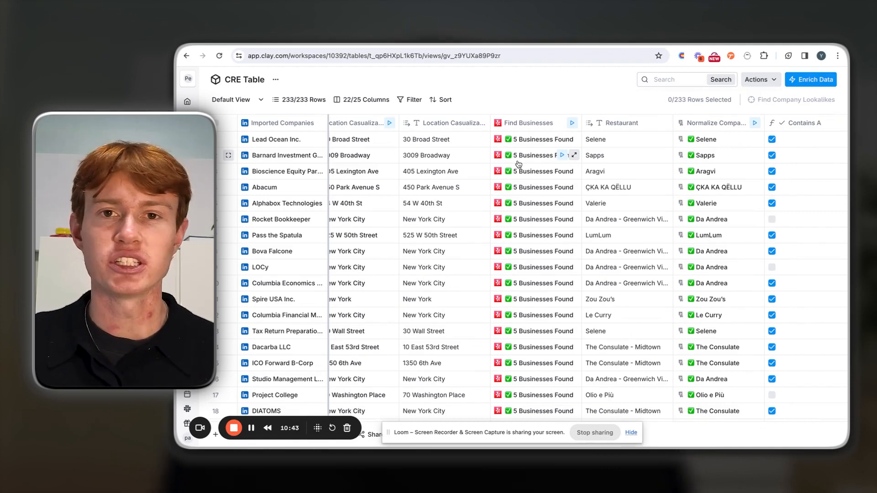
pyautogui.hscroll(3, 518, 165)
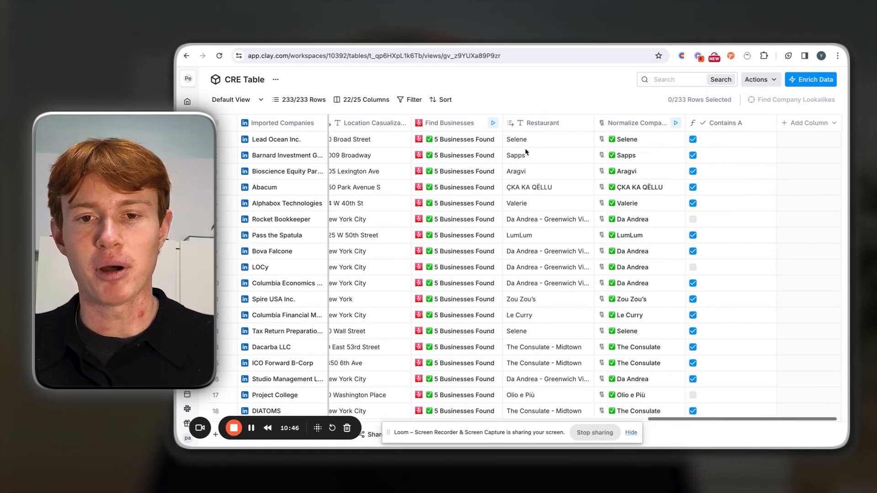
# - Inspect the first business in Lead Ocean Inc.'s Find Businesses cell, and compare the Restaurant names with the normalized ones
pyautogui.click(488, 139)
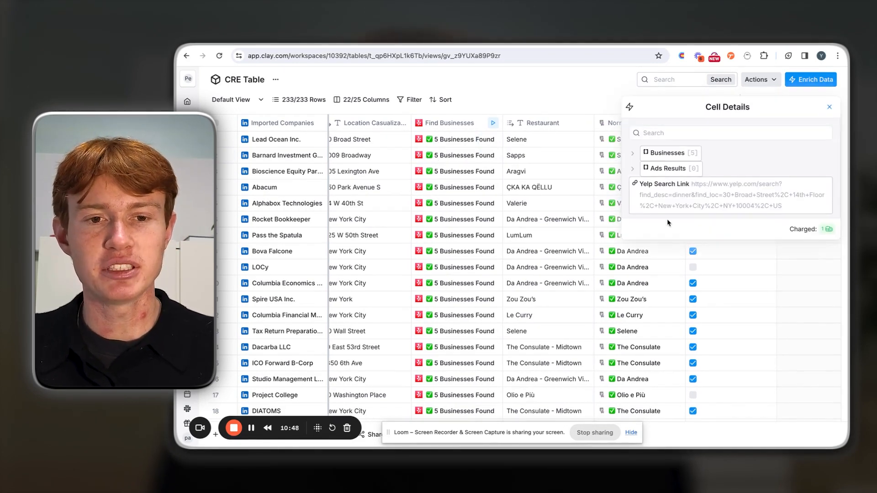
pyautogui.click(634, 154)
pyautogui.click(640, 168)
pyautogui.moveTo(686, 231)
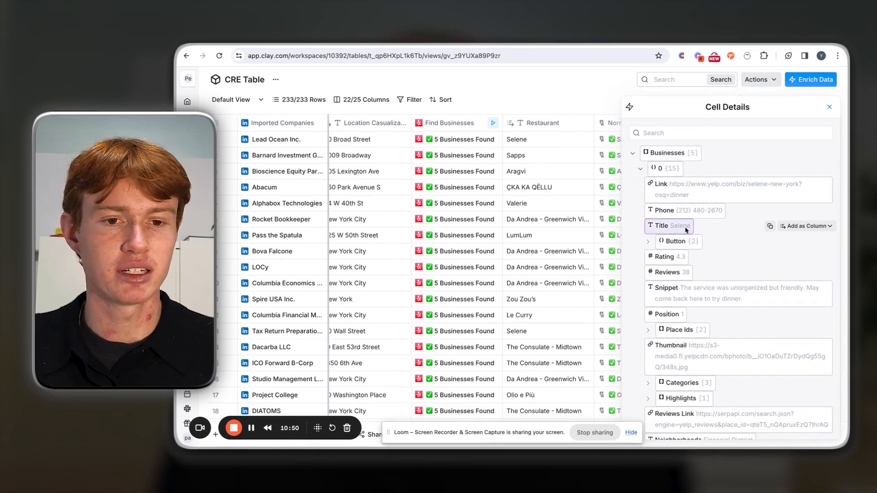
pyautogui.click(830, 107)
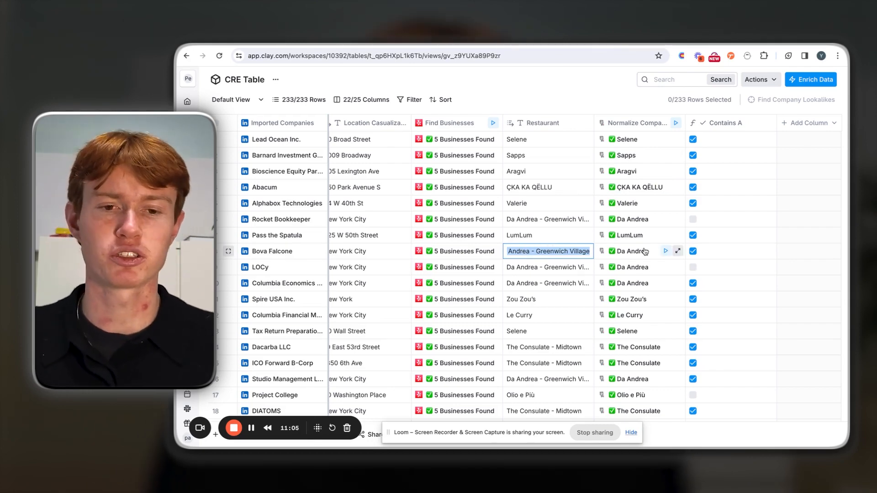
pyautogui.press('Escape')
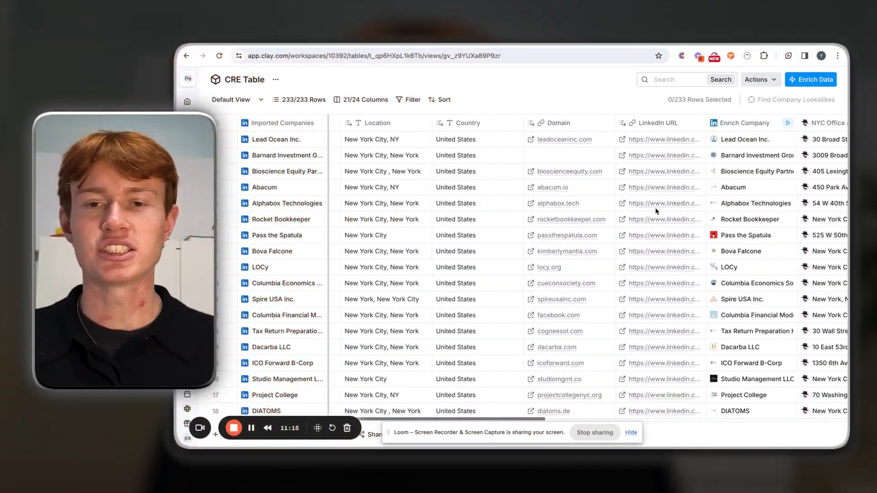
pyautogui.hscroll(-3, 655, 209)
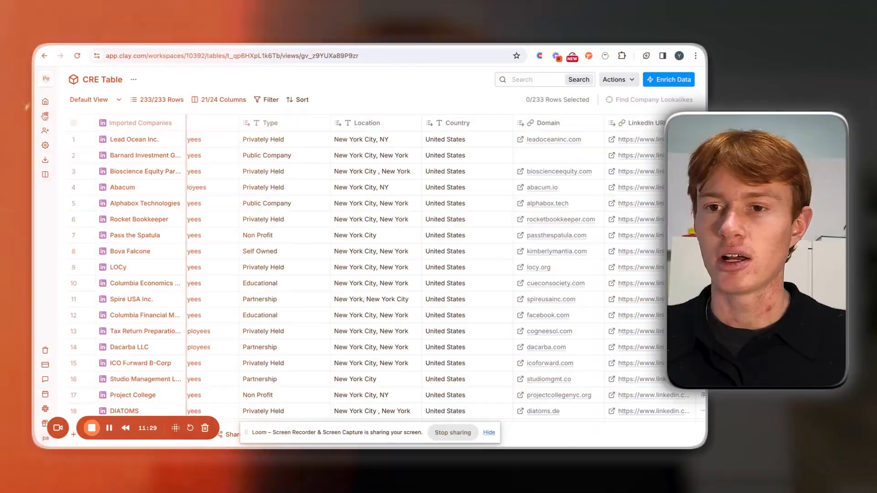
# - Return to the workspace home and start a new table with the LinkedIn Find People source
pyautogui.click(46, 106)
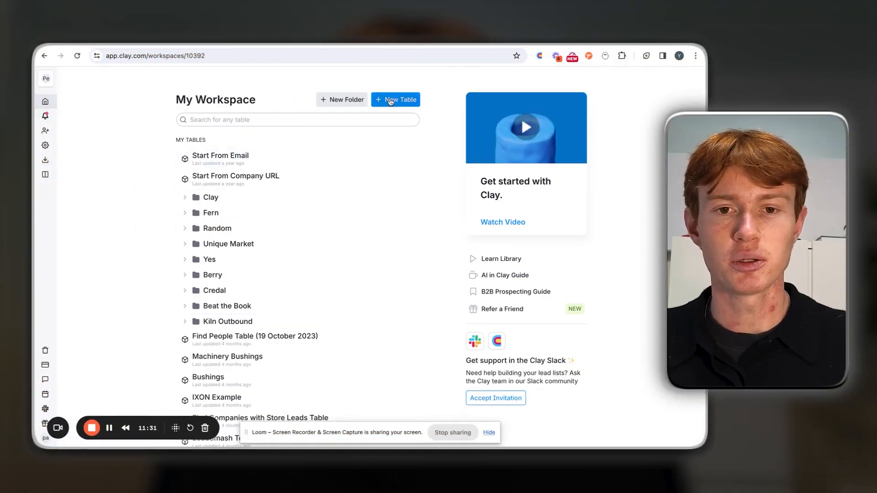
pyautogui.click(396, 99)
pyautogui.scroll(-2, 165, 344)
pyautogui.click(164, 345)
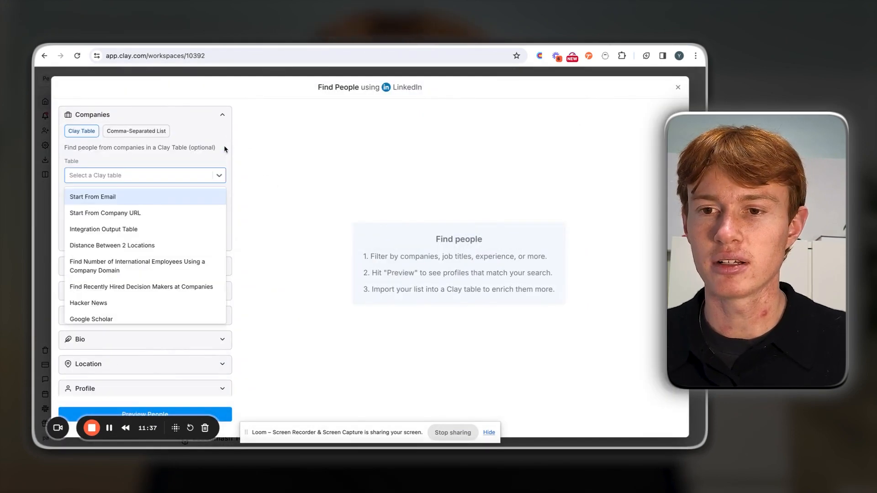
# - Set the people search to use the companies in CRE Table, with its Default View as the view
pyautogui.click(225, 149)
pyautogui.click(122, 175)
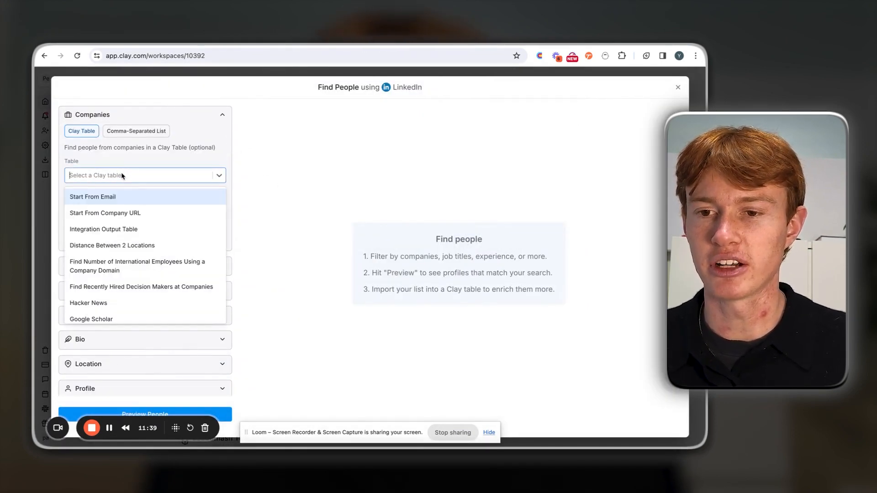
pyautogui.write('cre')
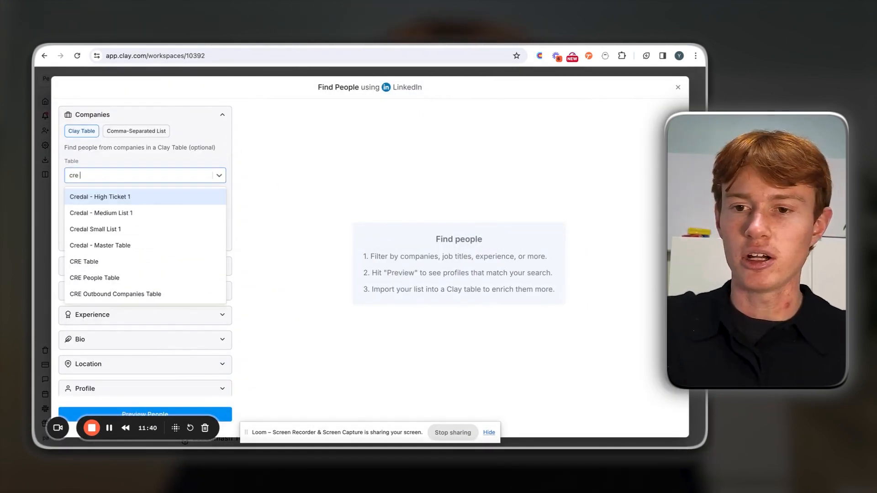
pyautogui.click(104, 260)
pyautogui.click(150, 235)
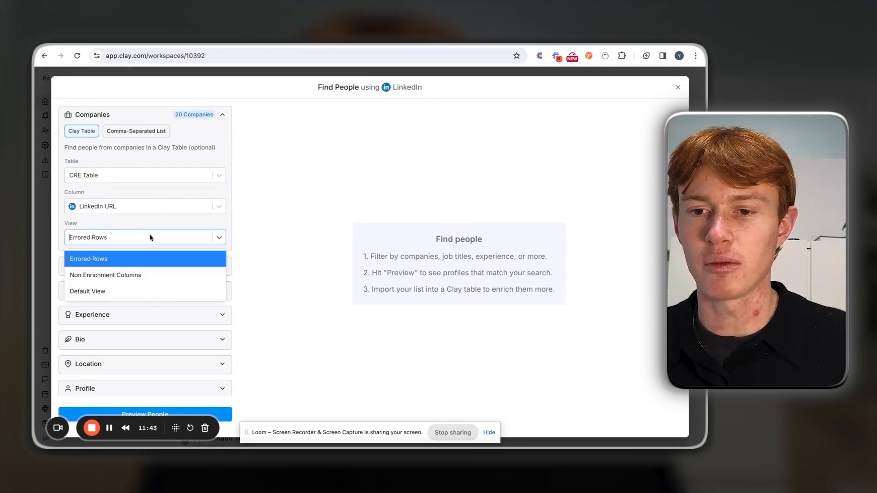
pyautogui.click(149, 290)
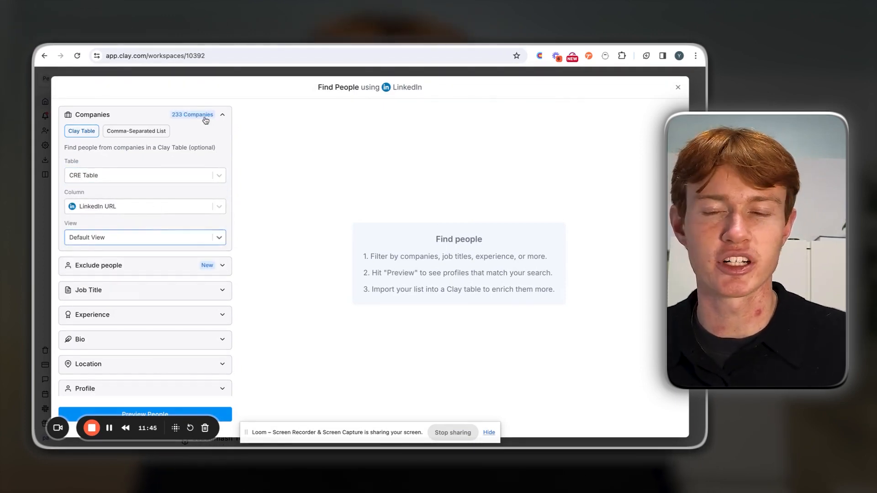
# - Filter the people search by the included job titles founder, co-founder, vice president, president and ceo
pyautogui.scroll(-2, 206, 137)
pyautogui.click(221, 226)
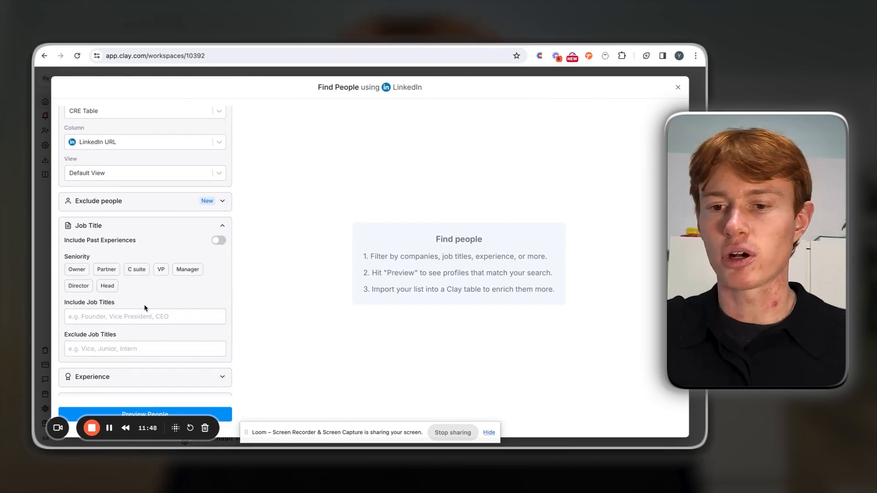
pyautogui.write('founder')
pyautogui.press('Return')
pyautogui.write('co-founder')
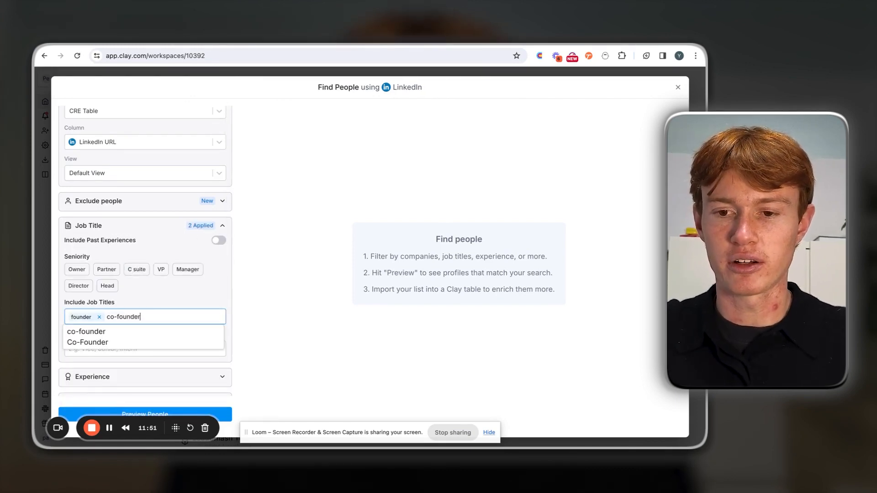
pyautogui.press('Return')
pyautogui.write('vice president')
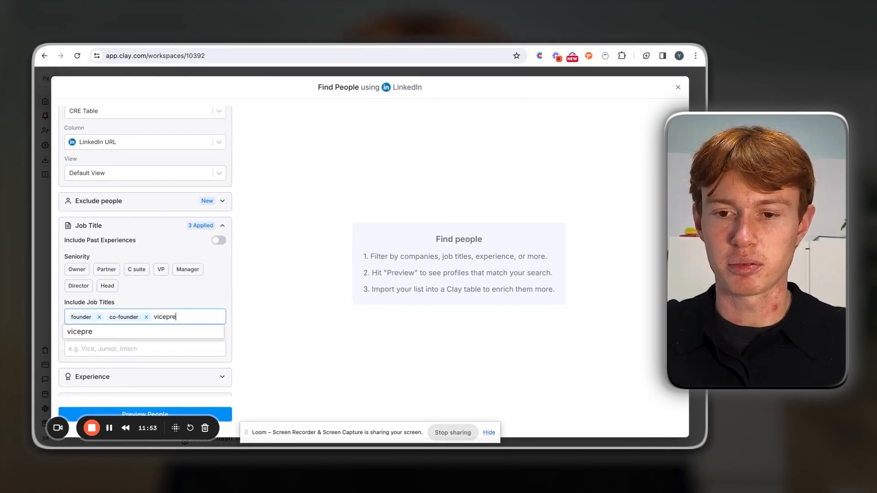
pyautogui.press('Return')
pyautogui.write('president')
pyautogui.press('Return')
pyautogui.write('ceo')
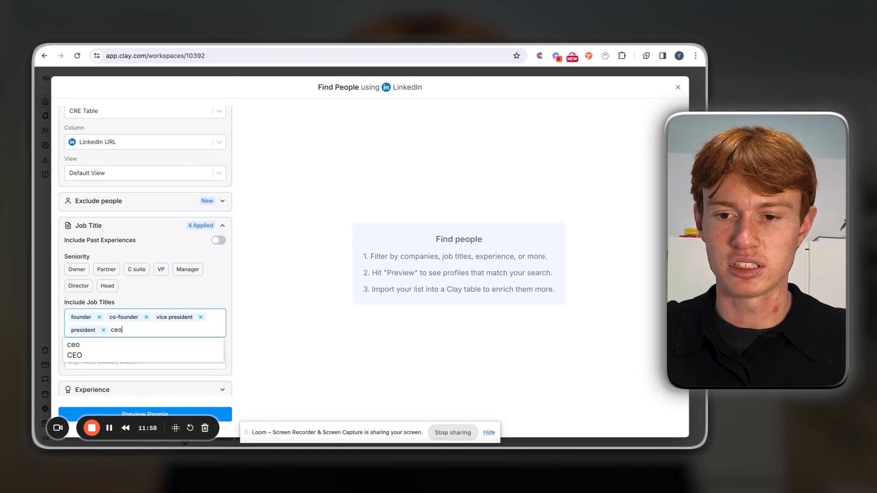
pyautogui.press('Return')
# - Preview the matching people and look over their companies, job titles and locations
pyautogui.scroll(-1, 202, 308)
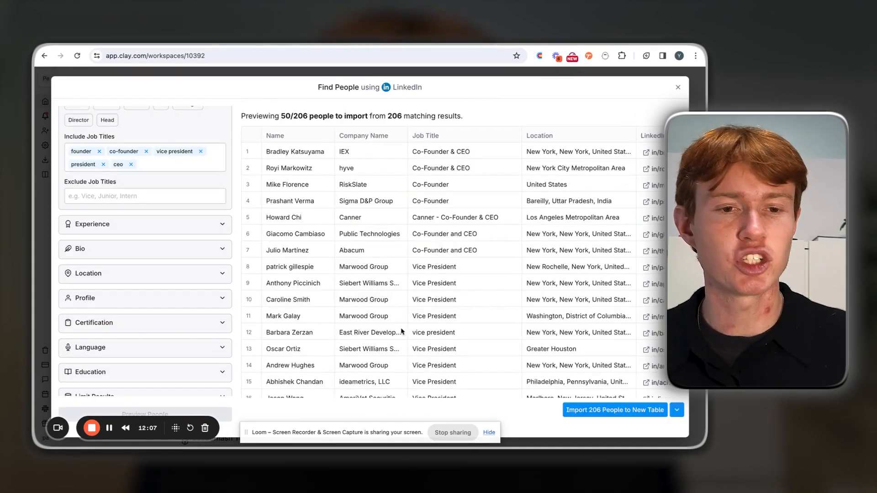
pyautogui.scroll(-1, 509, 236)
pyautogui.scroll(-2, 509, 232)
pyautogui.scroll(3, 509, 232)
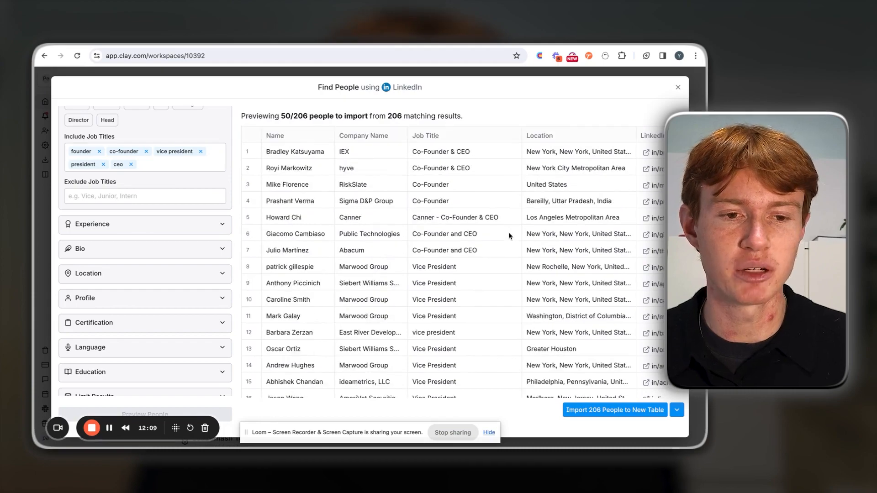
pyautogui.hscroll(2, 509, 233)
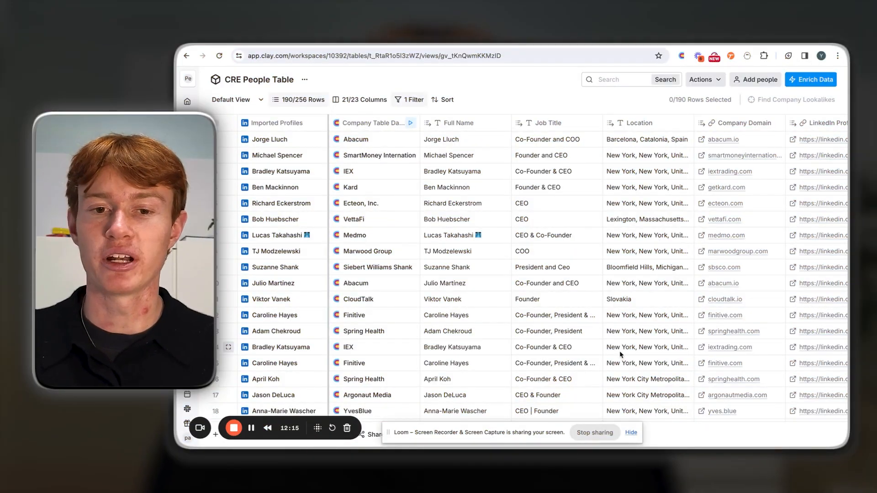
# - Switch to the CRE People Table and expand Kard's Company Table Data cell to review the linked company details
pyautogui.hscroll(6, 622, 354)
pyautogui.hscroll(-6, 622, 355)
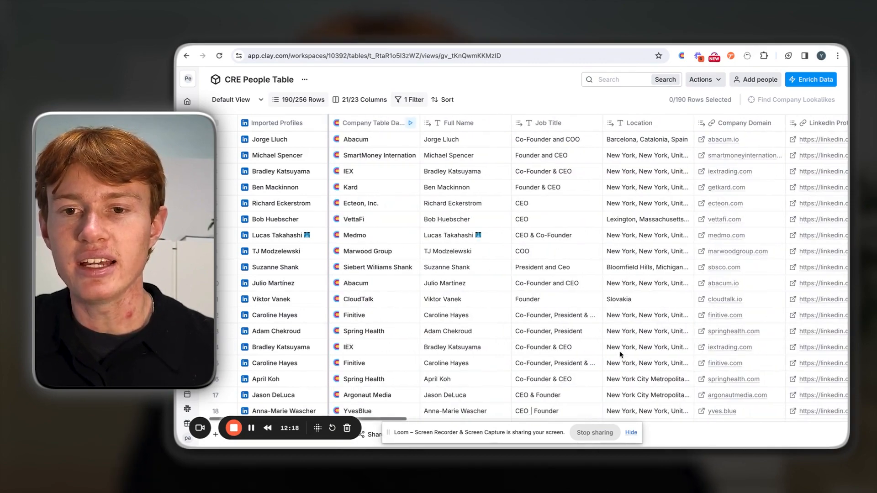
pyautogui.click(368, 194)
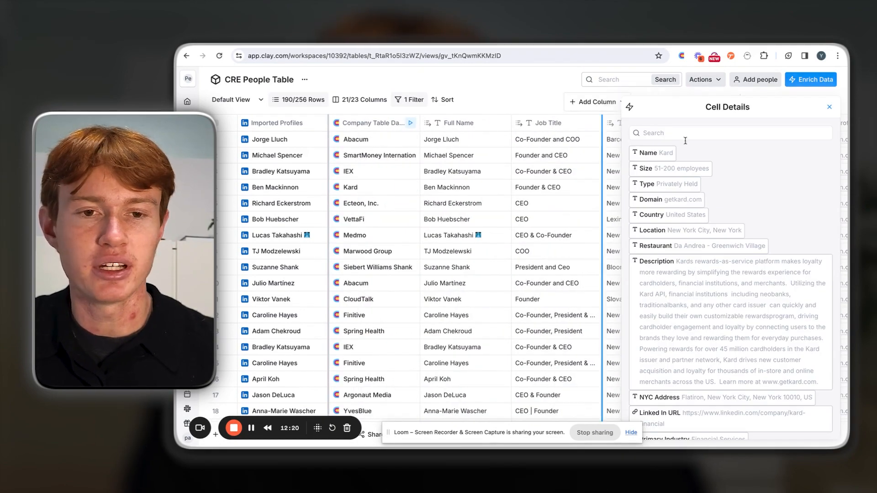
pyautogui.click(830, 107)
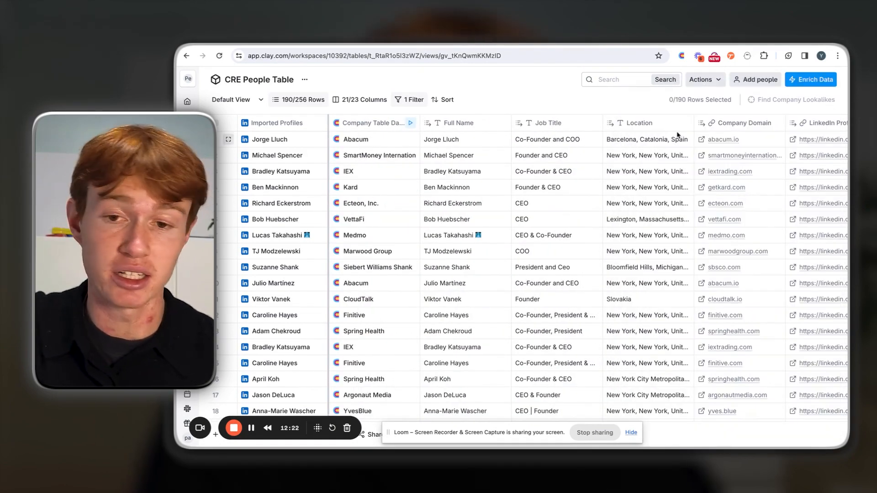
# - Search the enrichment options for "work" and review the Work Email waterfall's providers and input fields, without adding it
pyautogui.hscroll(6, 695, 171)
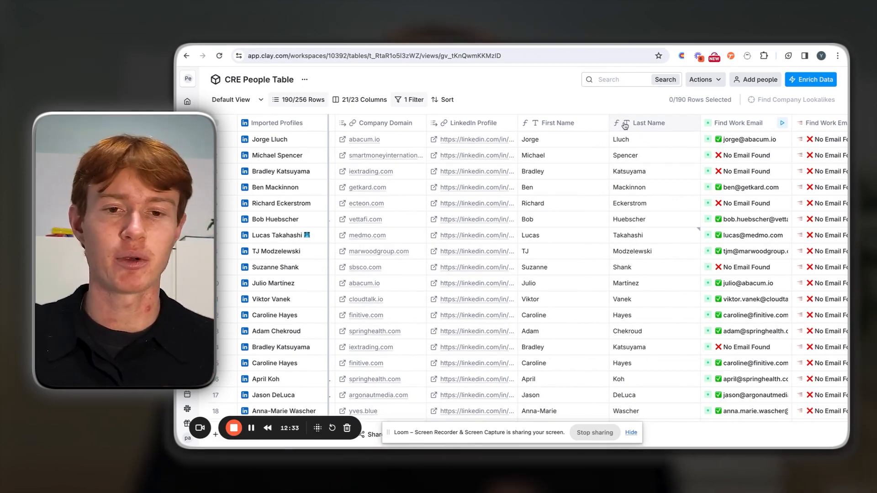
pyautogui.hscroll(5, 616, 126)
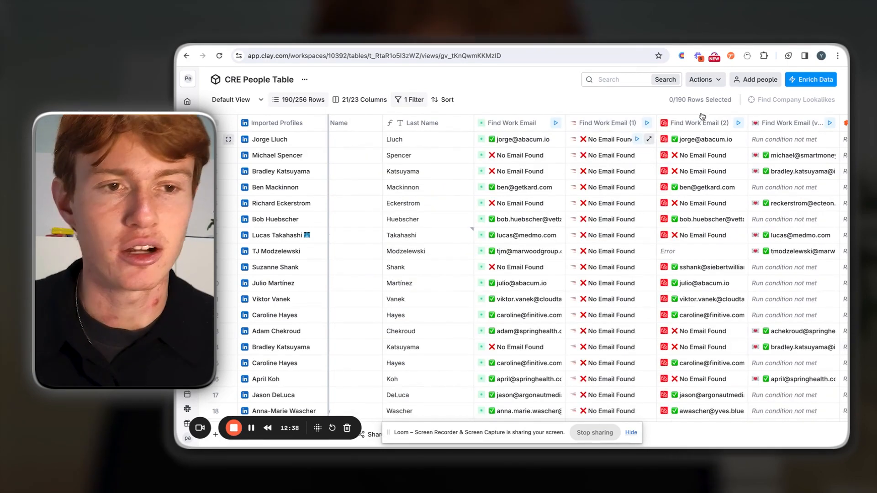
pyautogui.click(789, 83)
pyautogui.write('work')
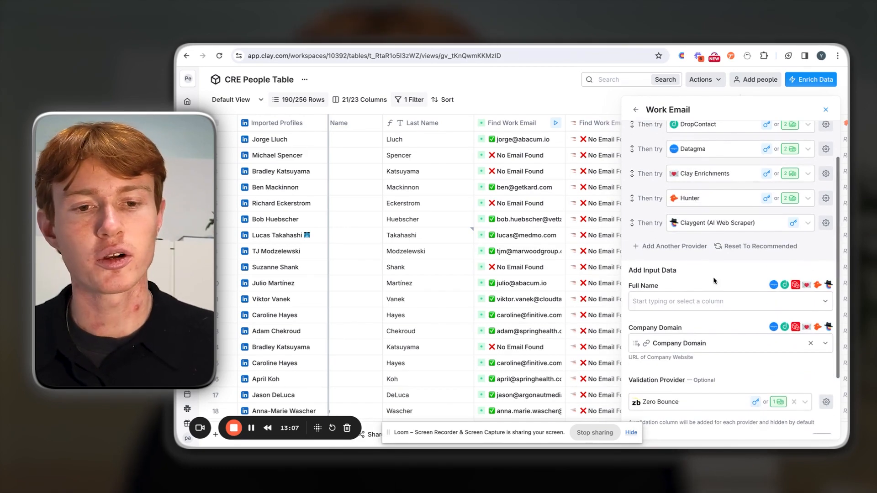
pyautogui.scroll(-3, 667, 301)
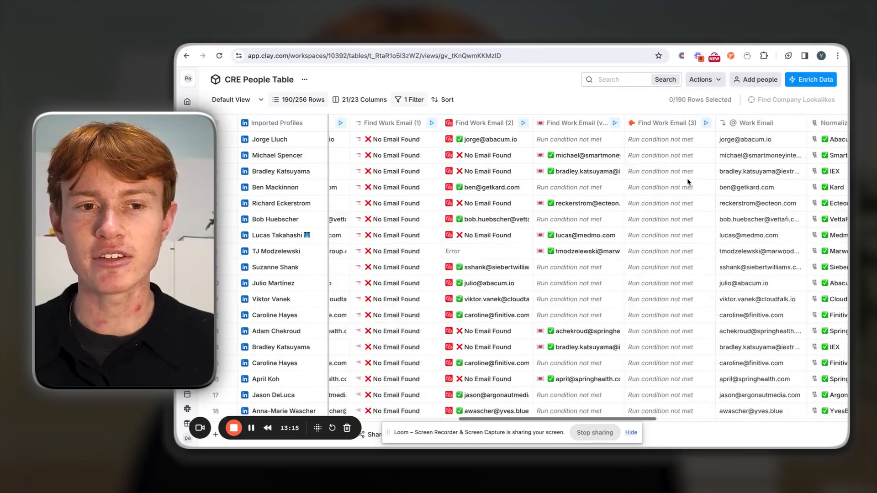
# - Look over the CRE People Table's Work Email, normalized company name, NYC Address, Normalized Restaurant and remaining personalisation columns
pyautogui.scroll(-8, 688, 182)
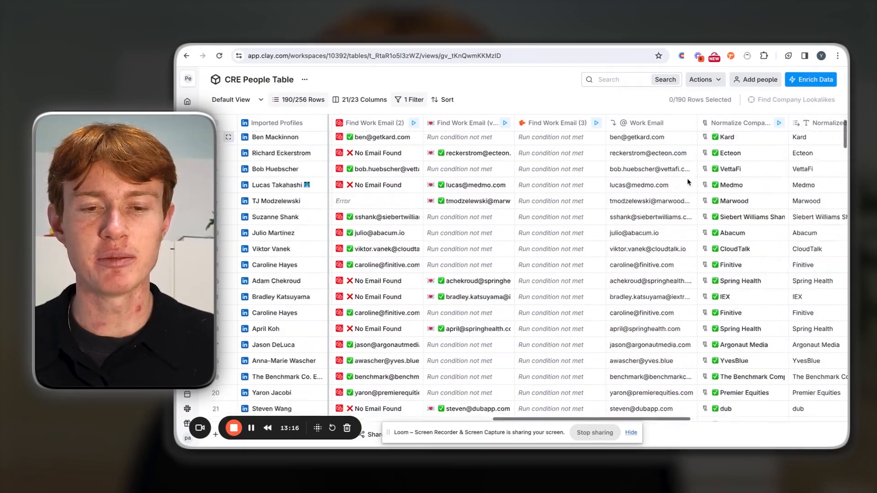
pyautogui.scroll(-12, 688, 182)
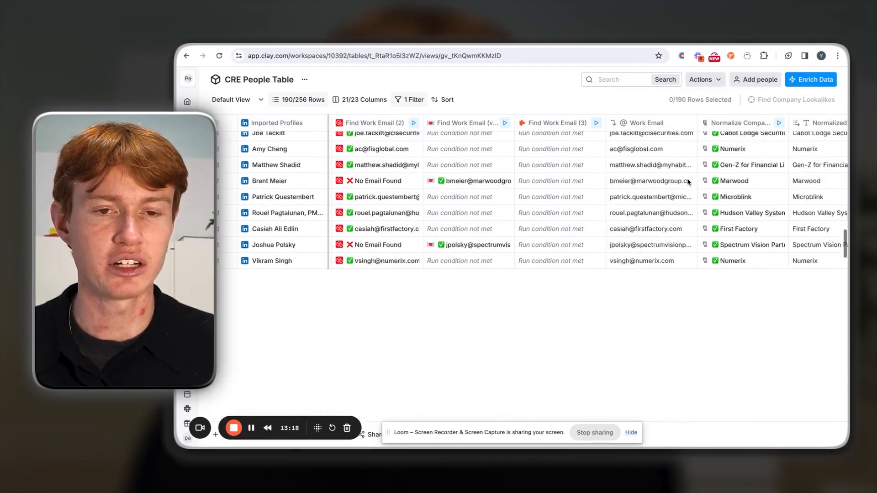
pyautogui.scroll(-10, 688, 182)
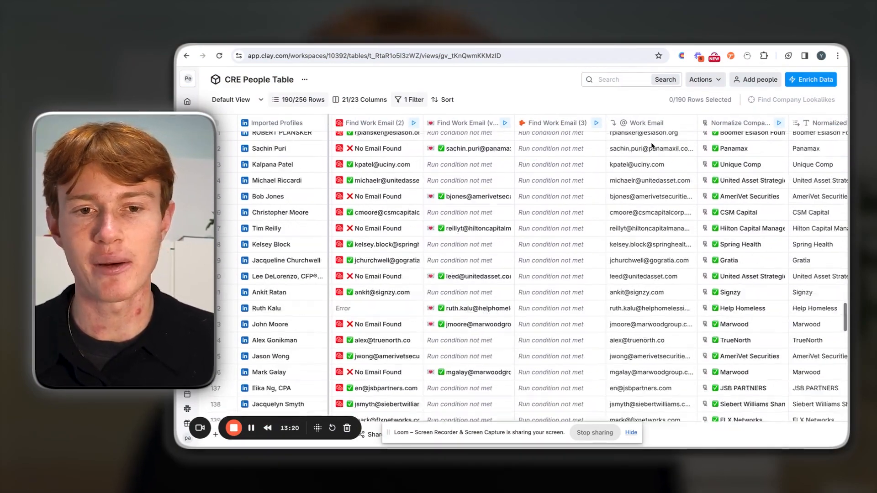
pyautogui.scroll(20, 651, 143)
pyautogui.hscroll(5, 651, 141)
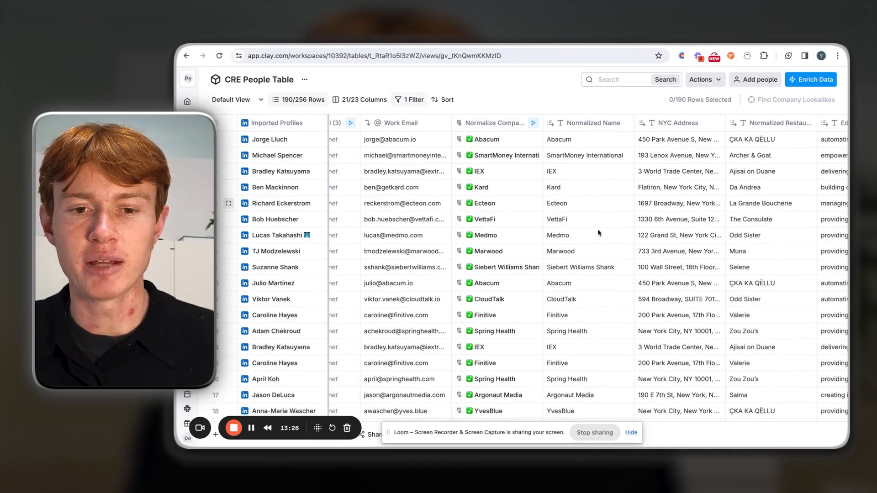
pyautogui.scroll(-8, 588, 268)
pyautogui.scroll(8, 588, 268)
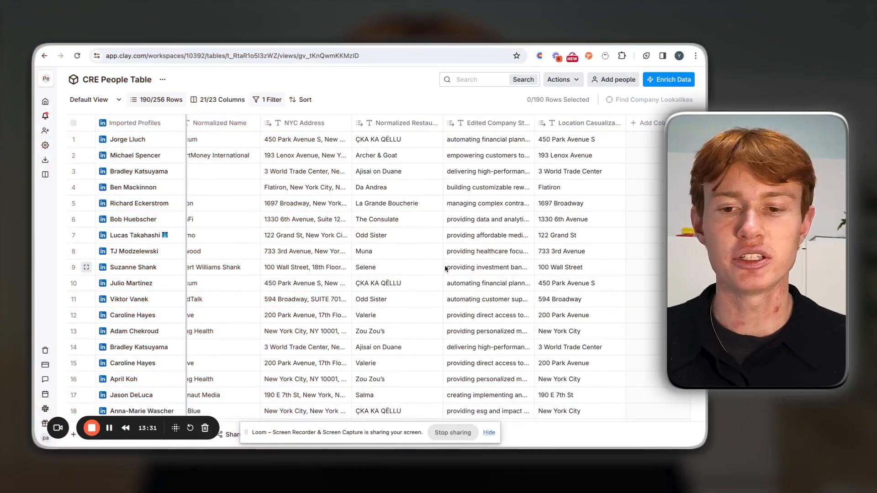
# - Hide the screen-sharing notice and open the CRE People Table's export options
pyautogui.click(58, 428)
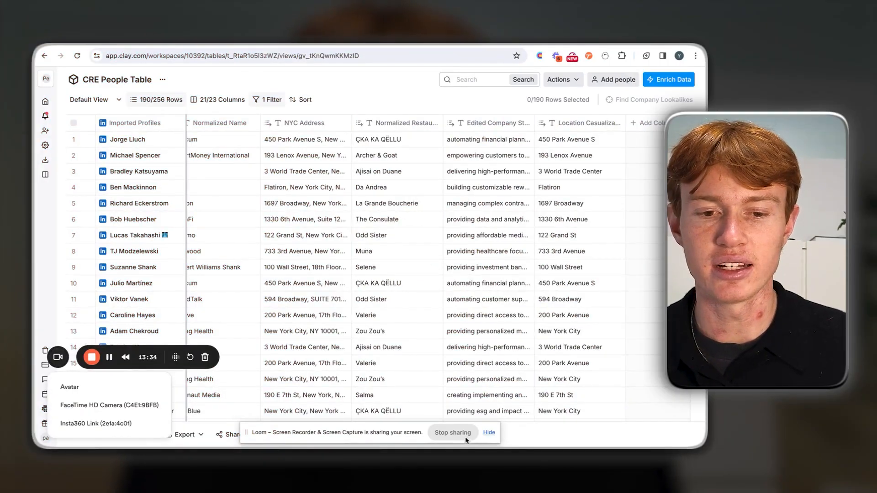
pyautogui.click(488, 438)
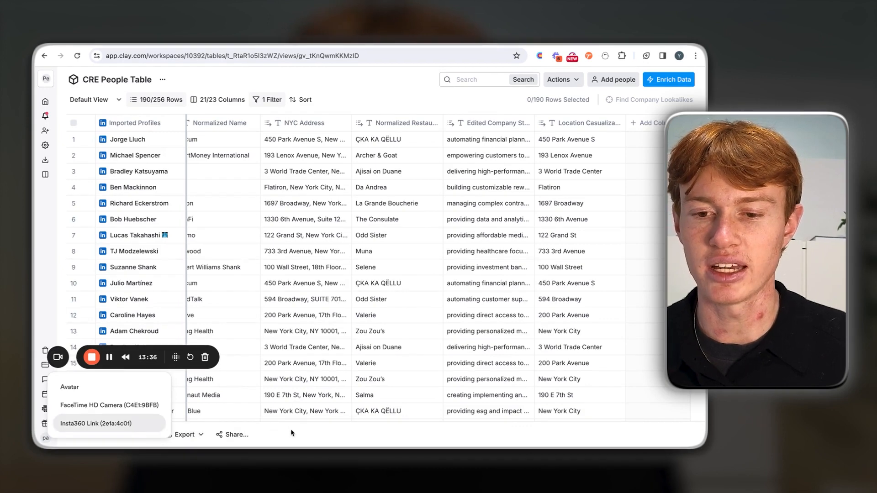
pyautogui.click(184, 434)
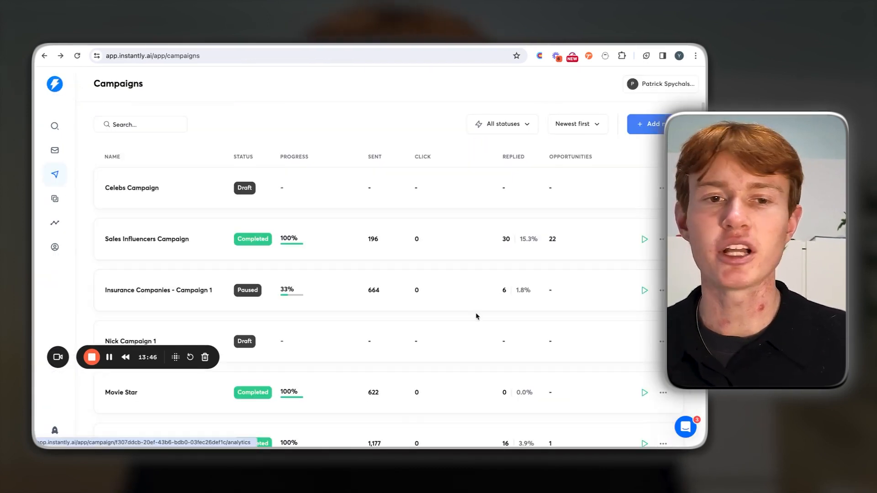
# - Create a new Instantly campaign named "test"
pyautogui.click(658, 123)
pyautogui.click(335, 279)
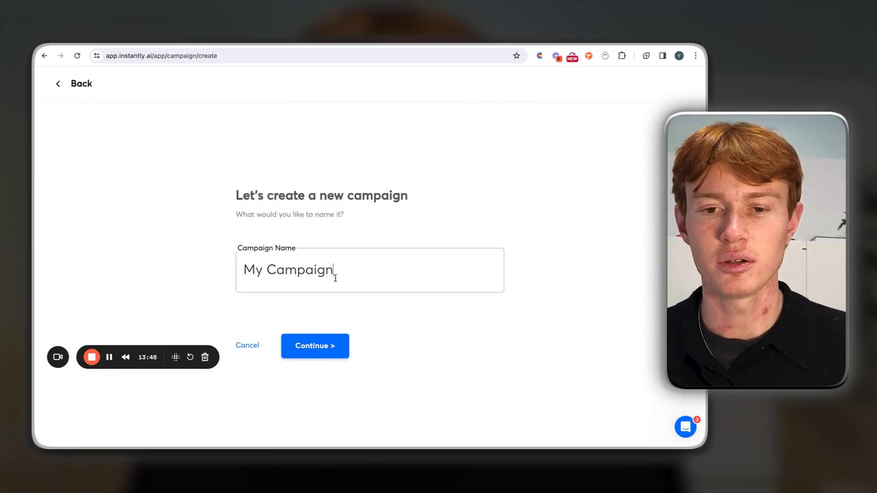
pyautogui.write('test')
pyautogui.click(311, 356)
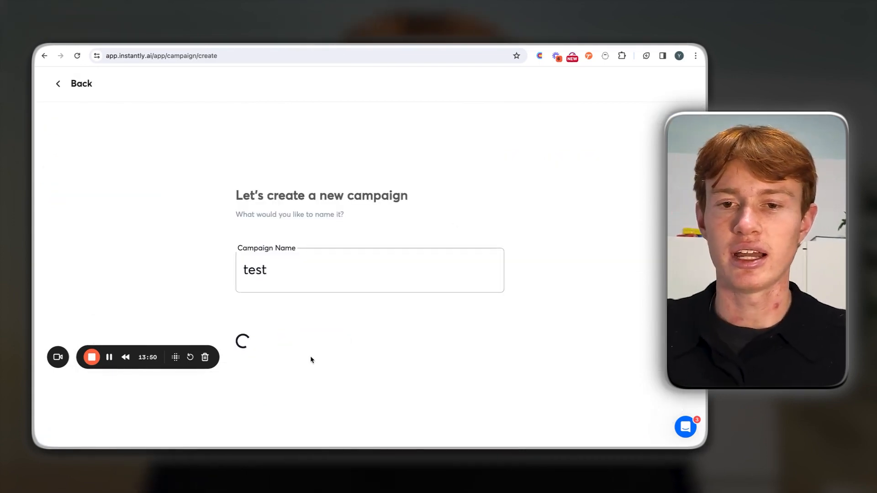
# - Look at the test campaign's CSV lead upload option, cancel it, and return to the campaign list
pyautogui.click(391, 375)
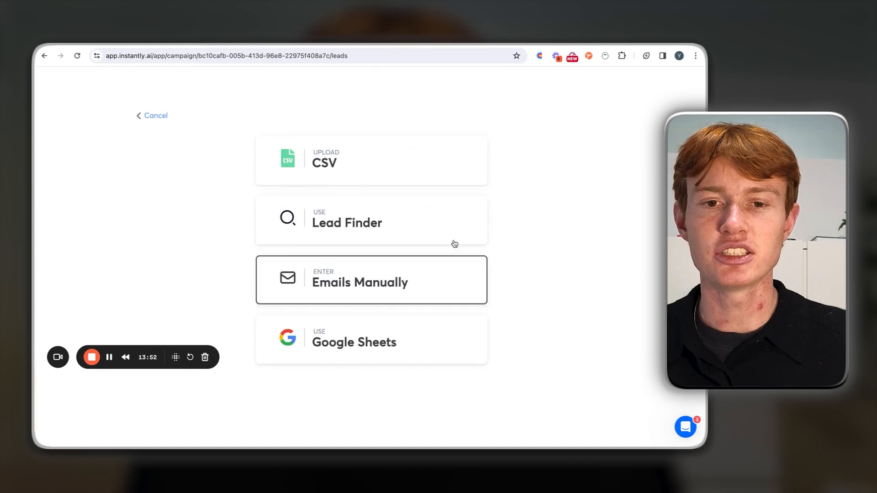
pyautogui.click(411, 174)
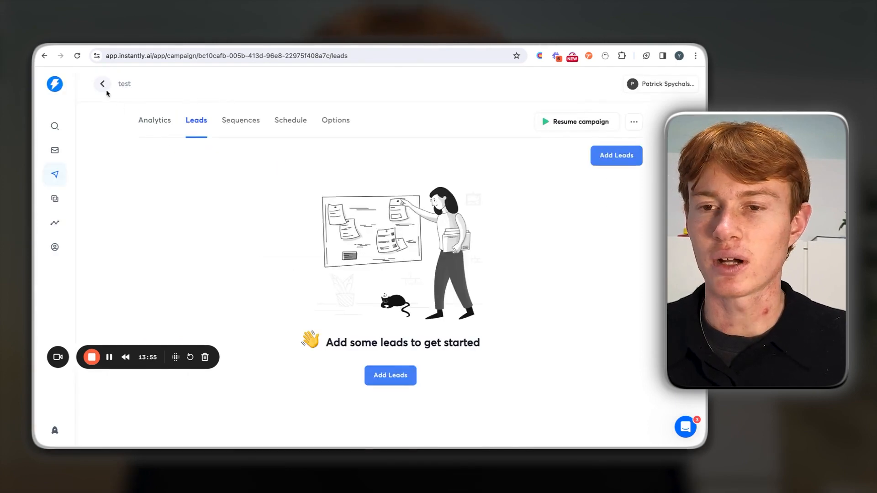
pyautogui.click(102, 82)
# - Open the draft campaign listed below Insurance Companies - Campaign 1 and view its Step 1 email sequence
pyautogui.scroll(-3, 274, 247)
pyautogui.click(293, 274)
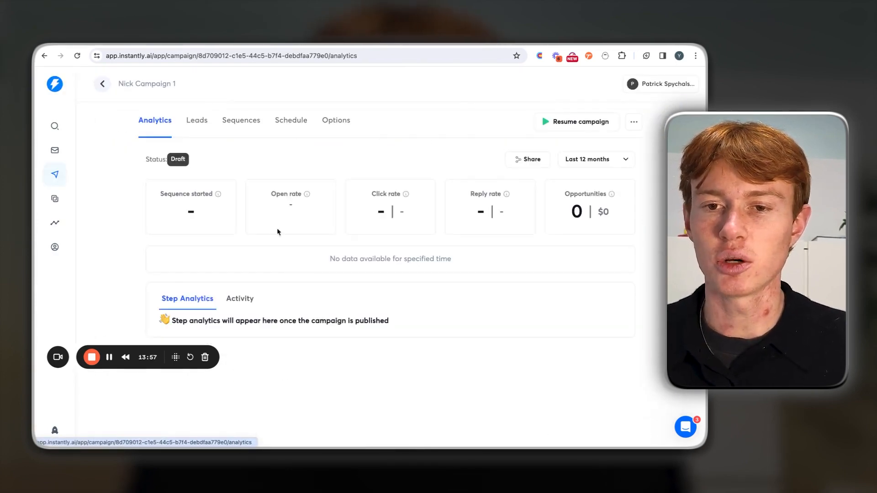
pyautogui.click(201, 123)
pyautogui.click(233, 124)
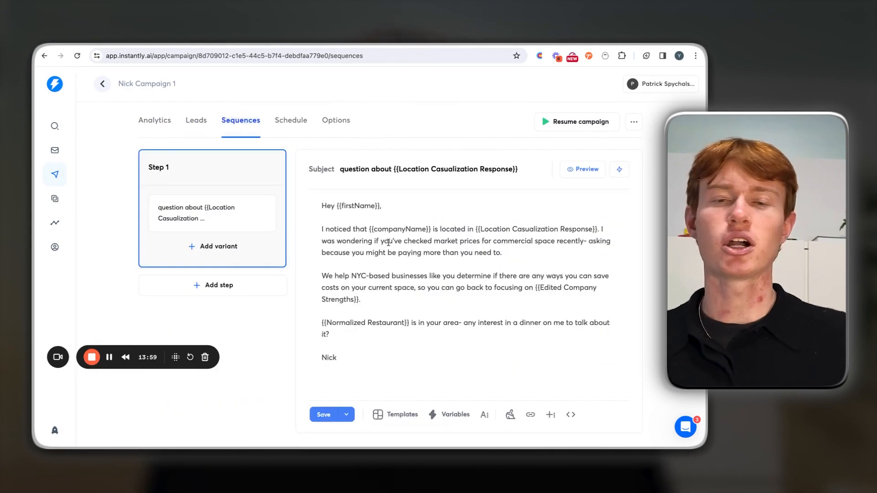